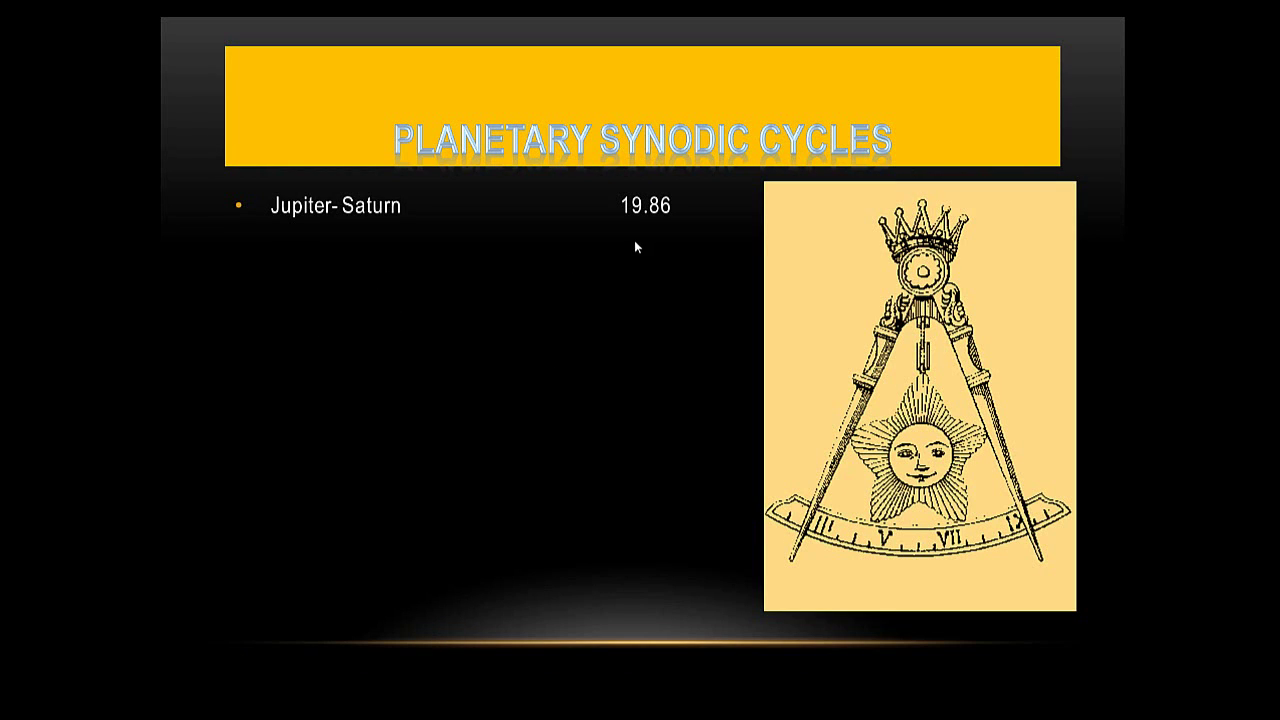
# Step: Advance the slideshow so the Jupiter-Uranus 13.81 bullet appears below Jupiter-Saturn 19.86
pyautogui.click(678, 250)
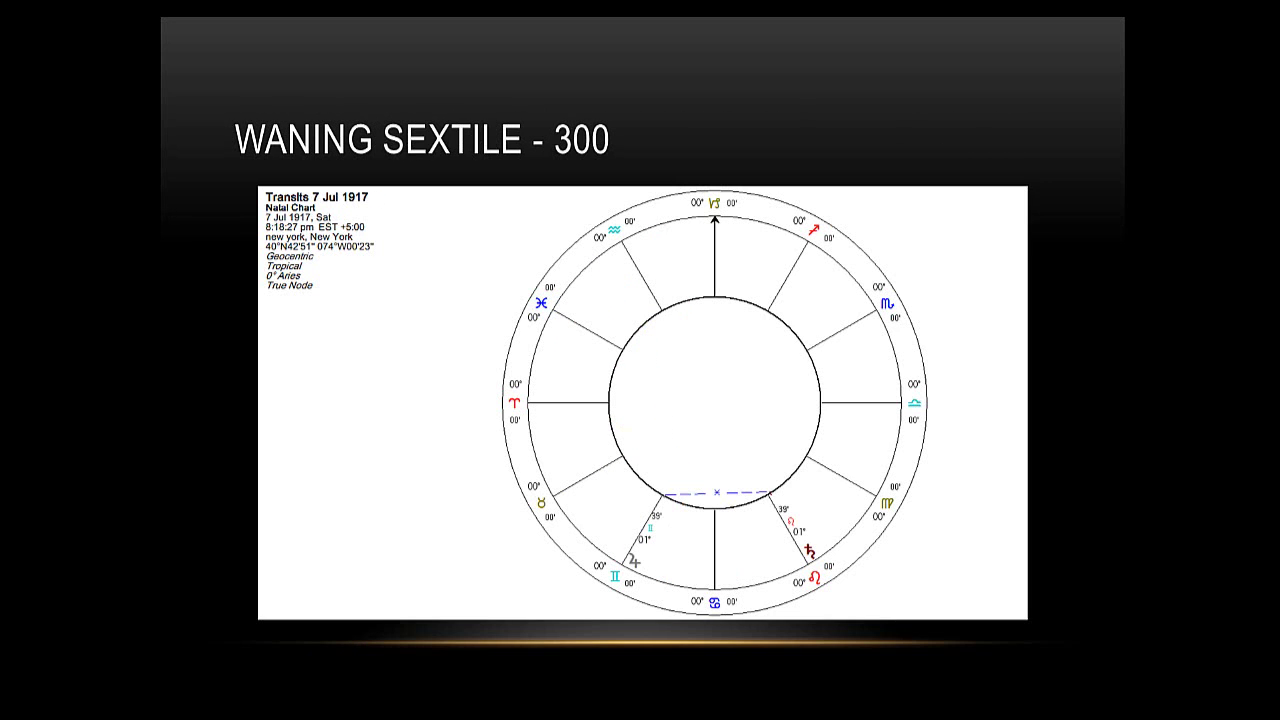
pyautogui.press('Right')
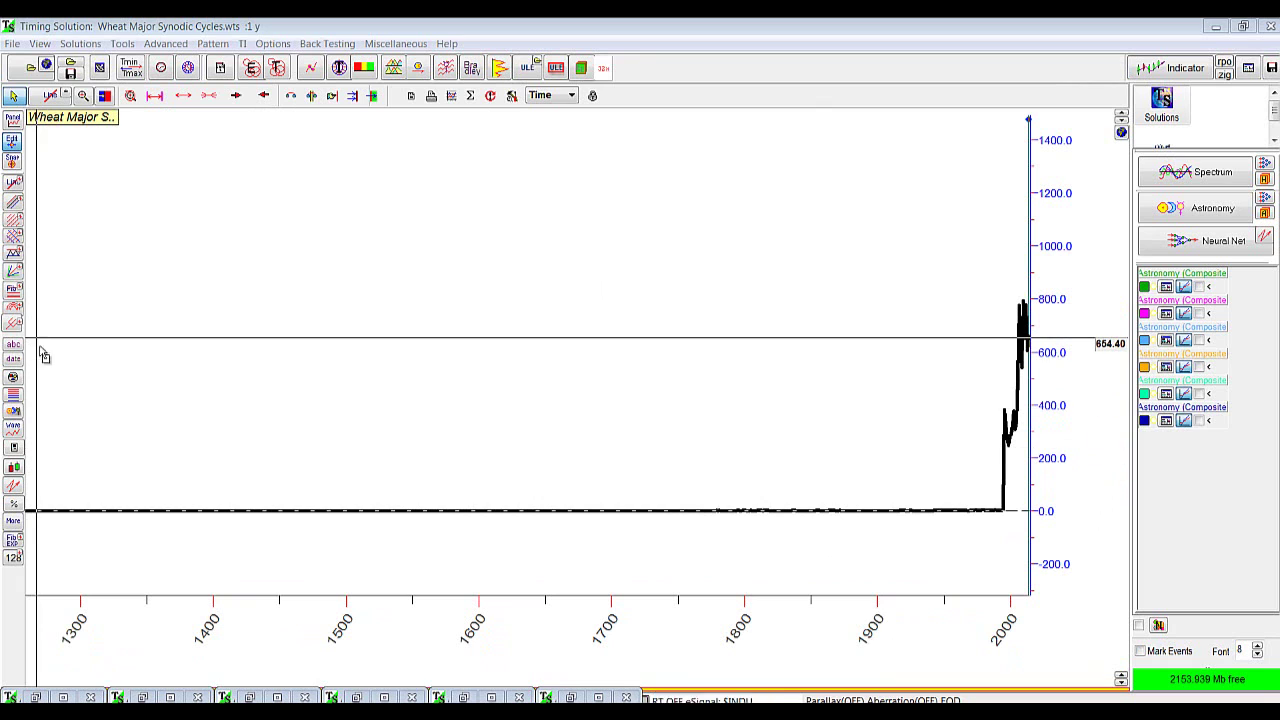
# Step: Zoom the wheat chart to roughly 1270–1380 and show the Jupiter - Saturn angle panel
pyautogui.moveTo(43, 355); pyautogui.dragTo(190, 580)
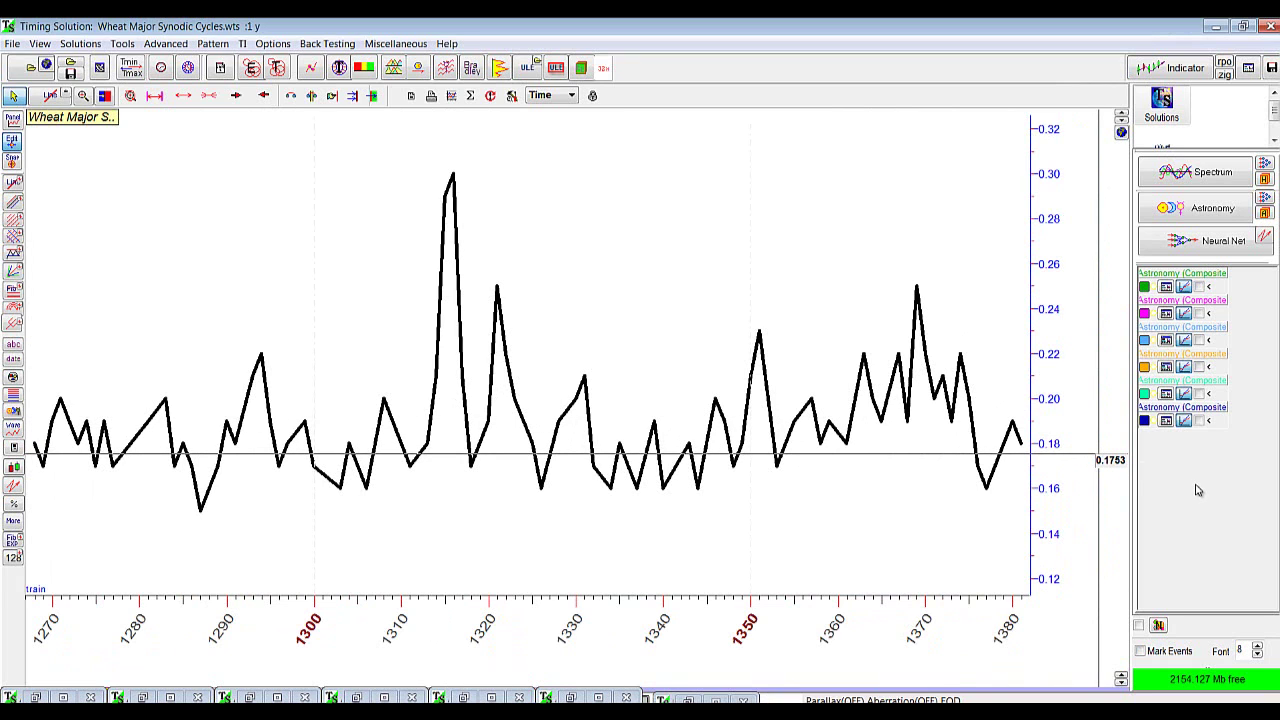
pyautogui.click(1200, 288)
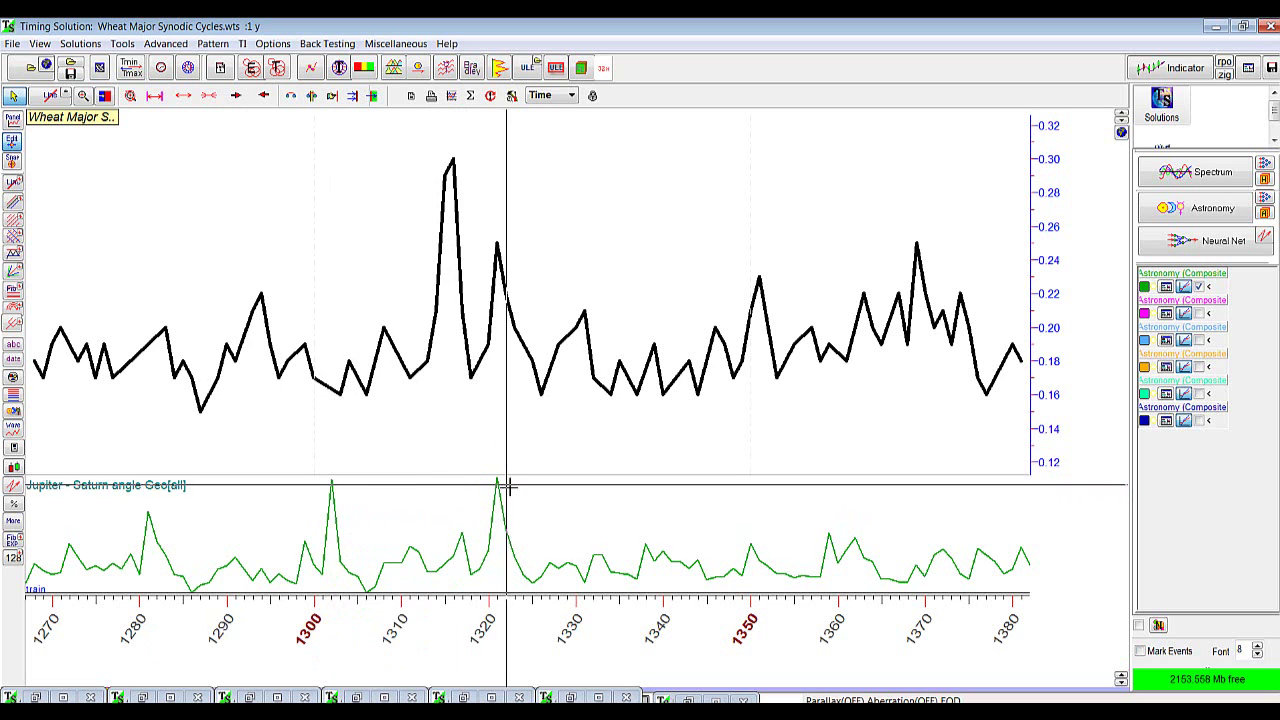
# Step: Turn on Colored Style in the Jupiter - Saturn composite's View options, then minimize its window
pyautogui.click(1165, 287)
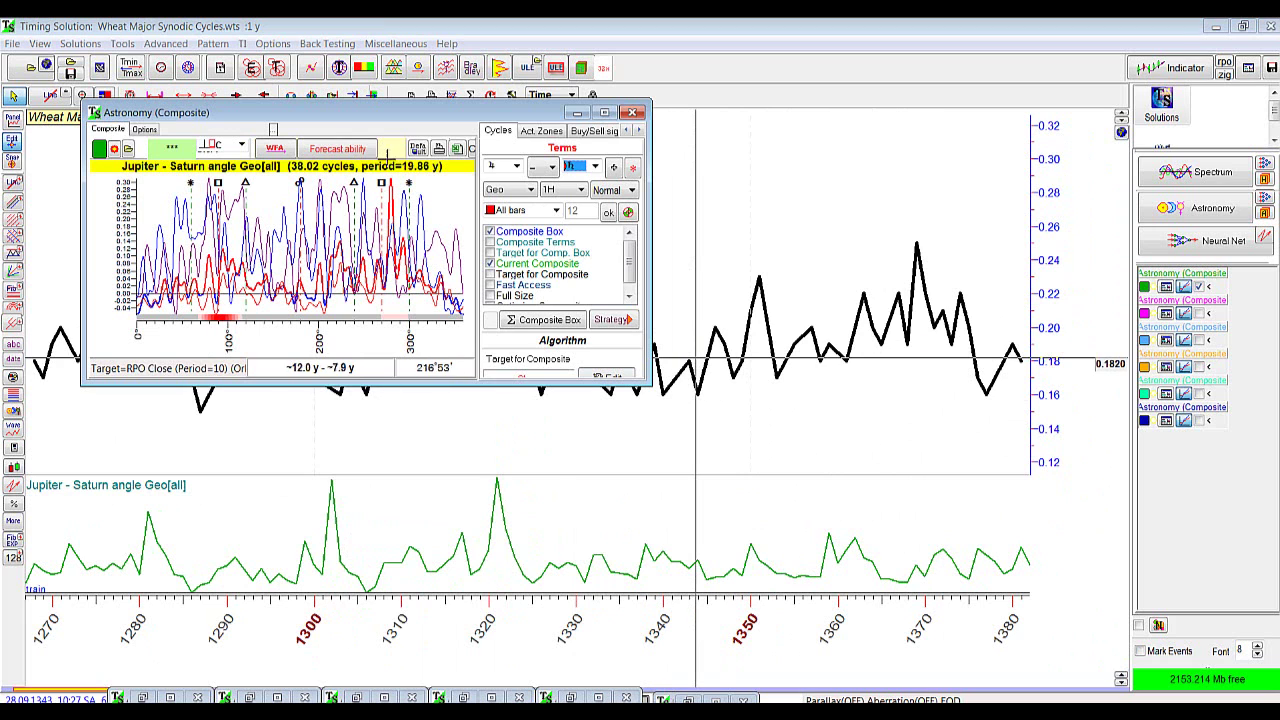
pyautogui.click(604, 112)
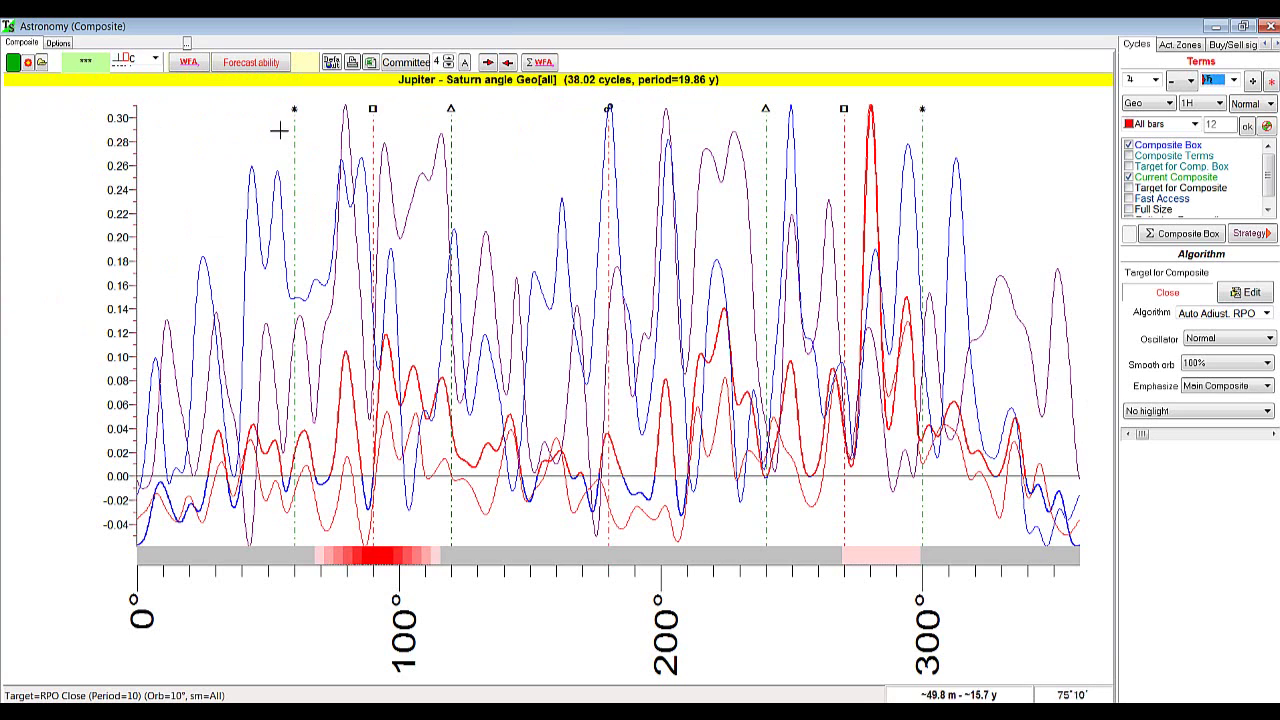
pyautogui.click(58, 43)
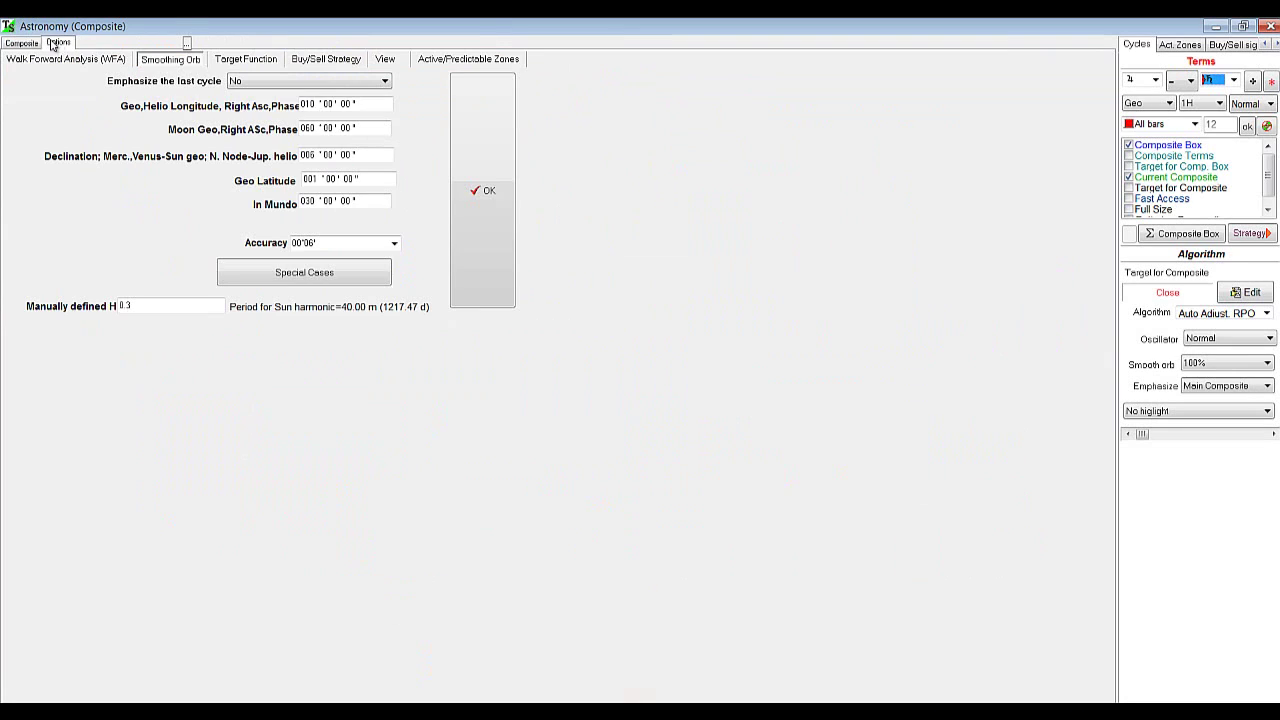
pyautogui.click(388, 60)
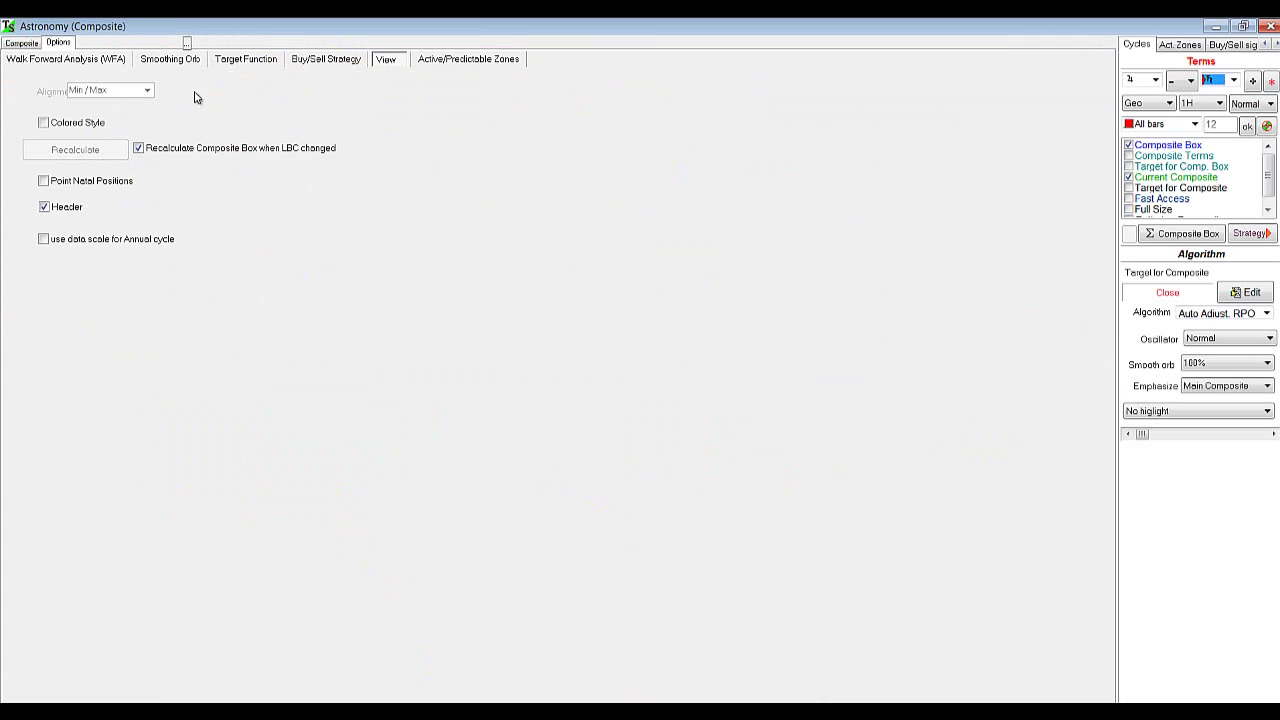
pyautogui.click(44, 123)
pyautogui.click(30, 43)
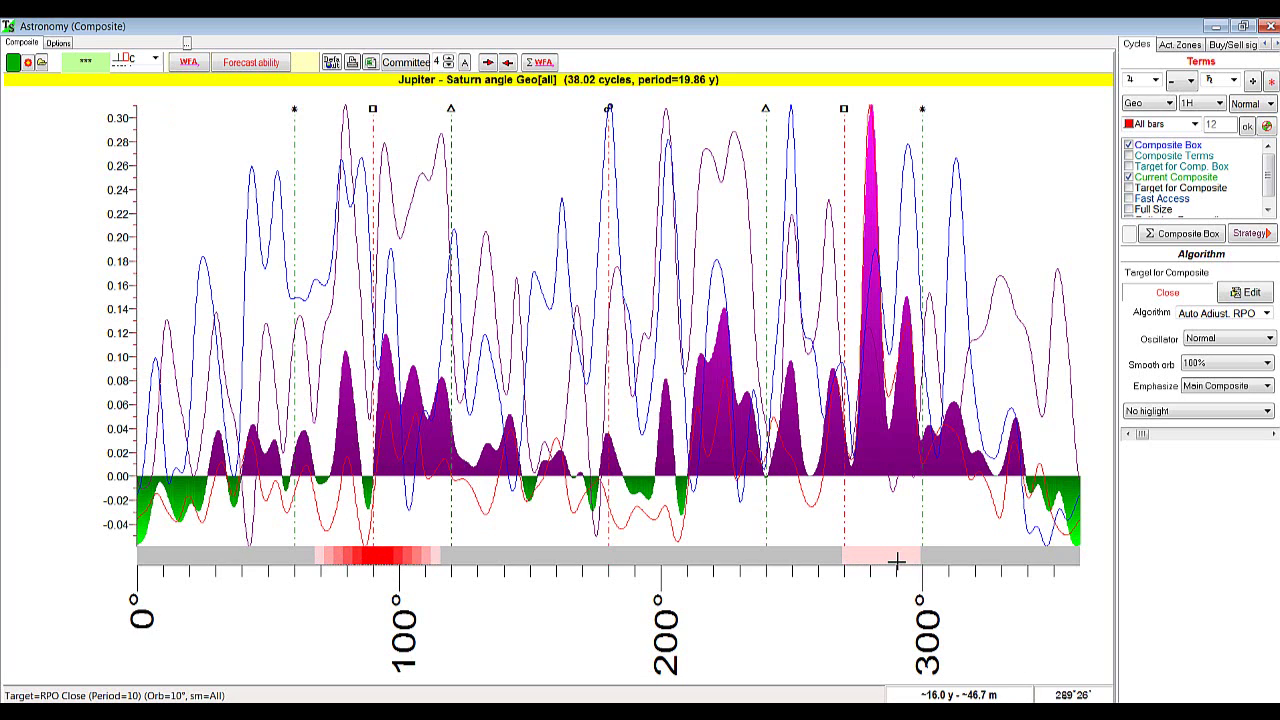
pyautogui.click(1212, 26)
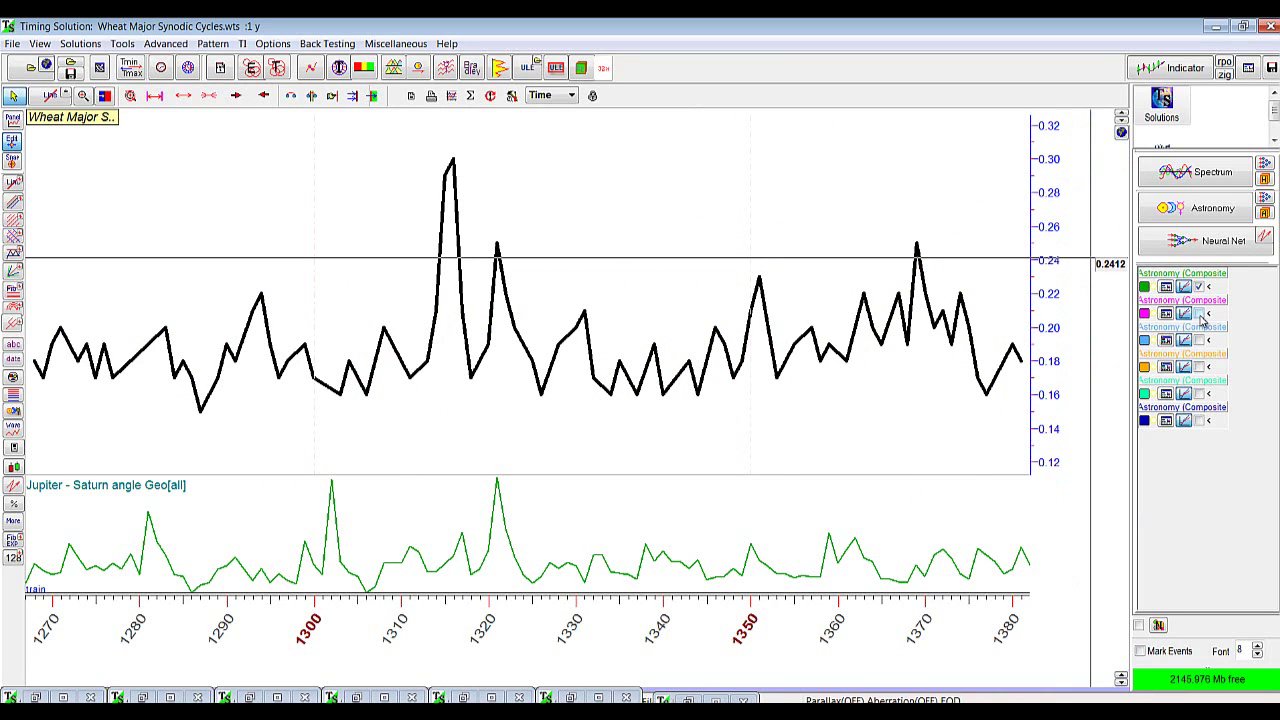
# Step: Tick the five remaining Astronomy (Composite) rows, from Jupiter-Uranus through Uranus-Neptune
pyautogui.click(1200, 314)
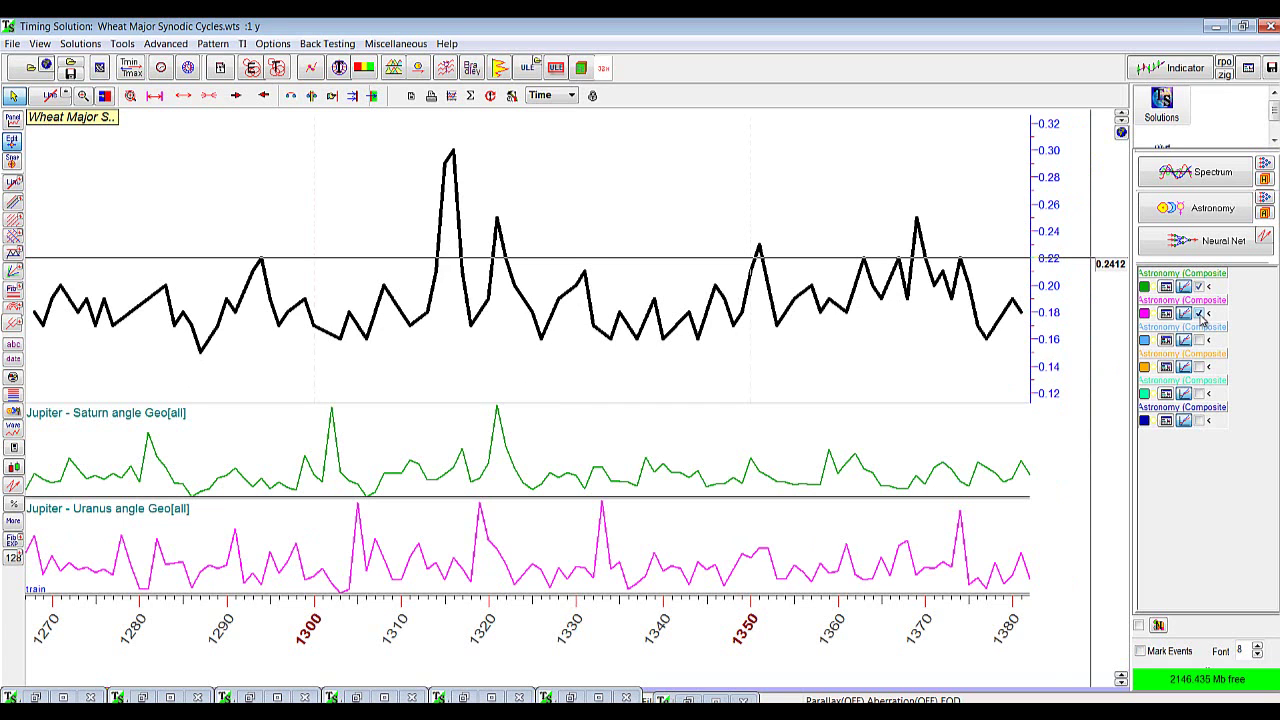
pyautogui.click(1200, 340)
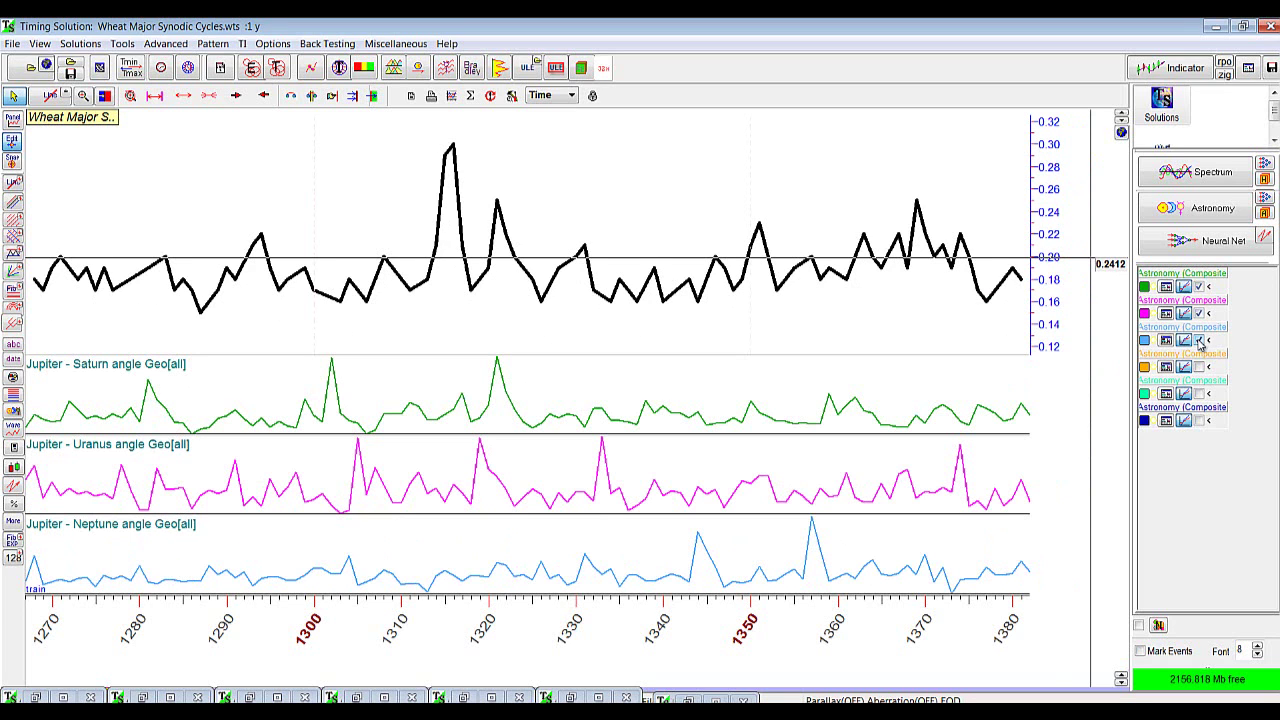
pyautogui.click(1200, 367)
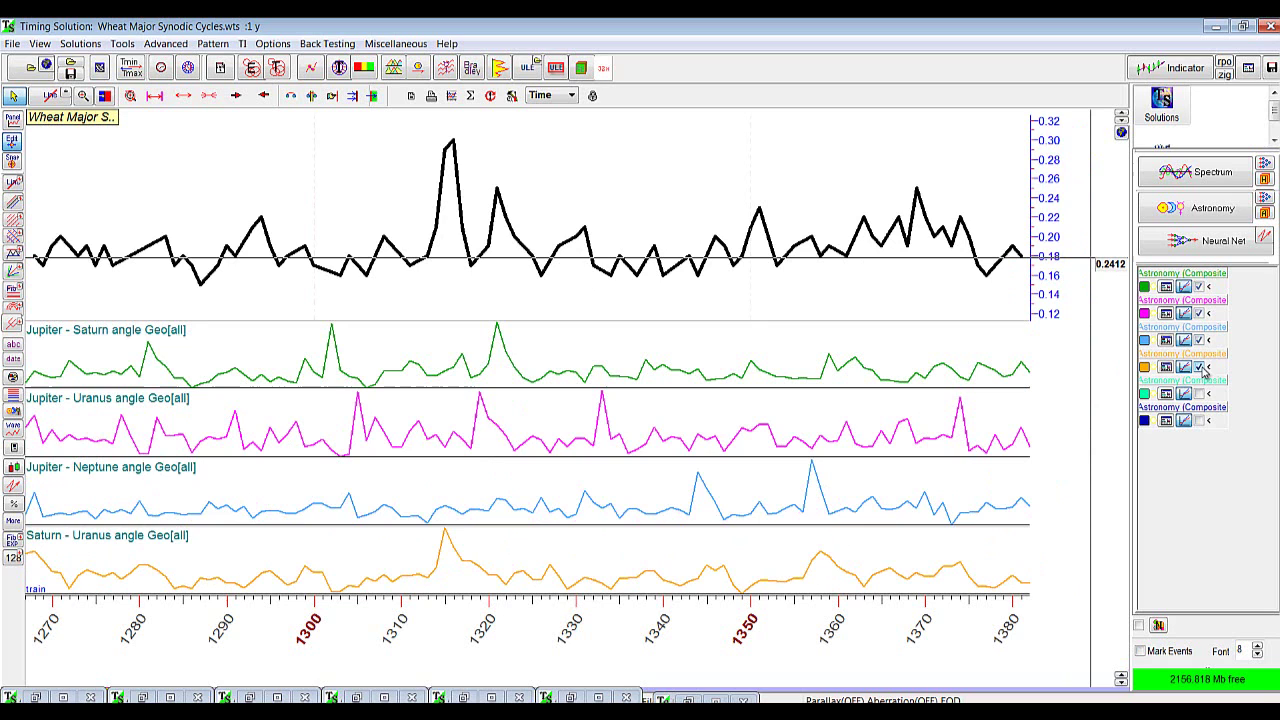
pyautogui.click(1200, 394)
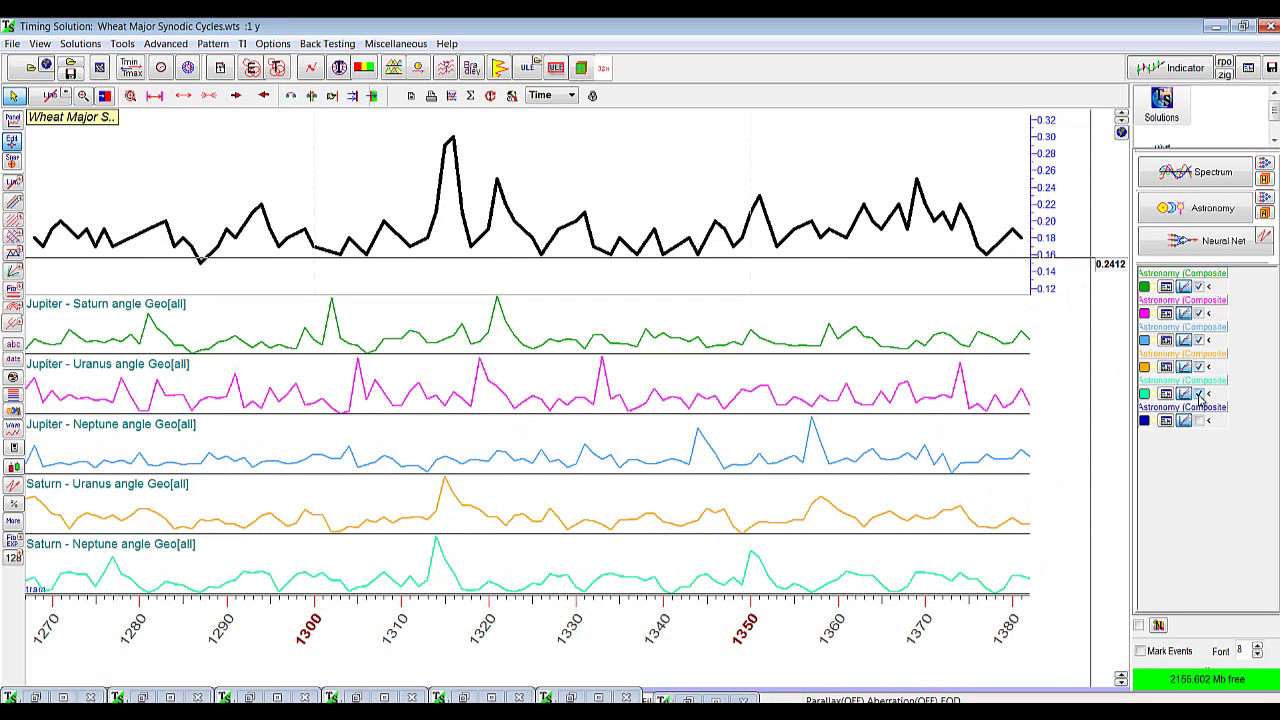
pyautogui.click(1200, 421)
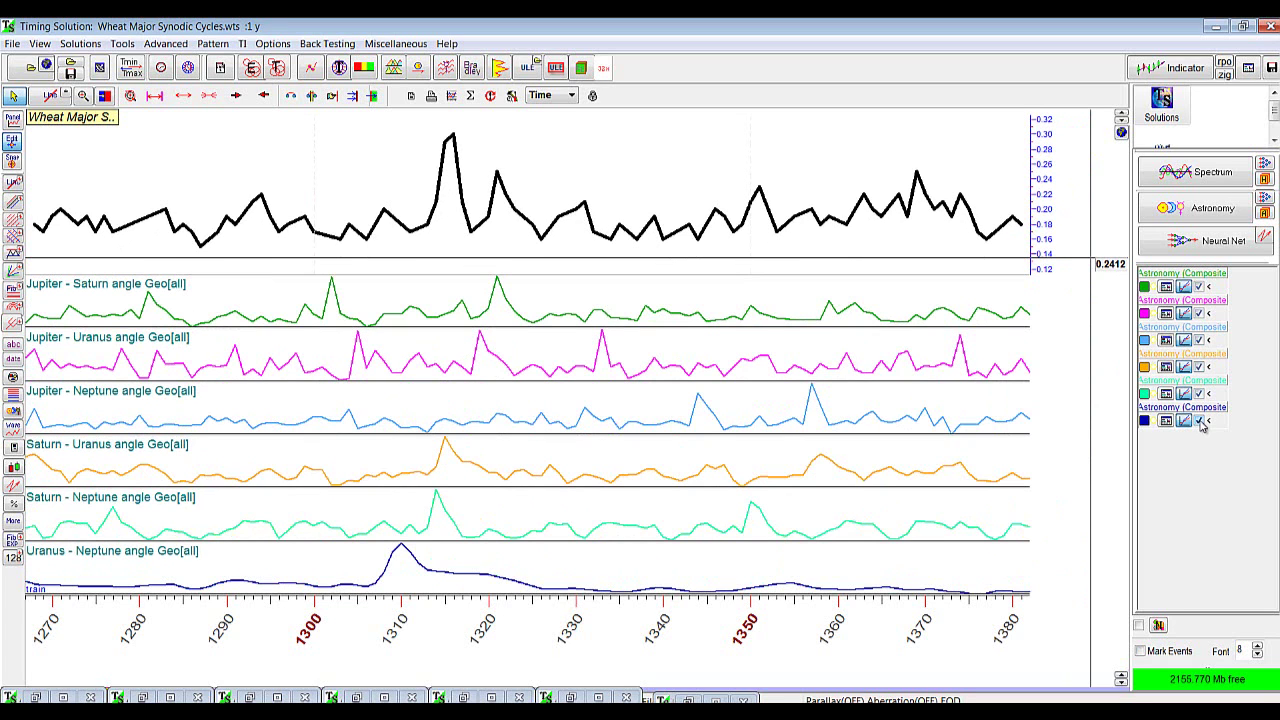
# Step: Shift the chart view later in time several steps
pyautogui.click(236, 95)
pyautogui.click(236, 95)
pyautogui.click(236, 95)
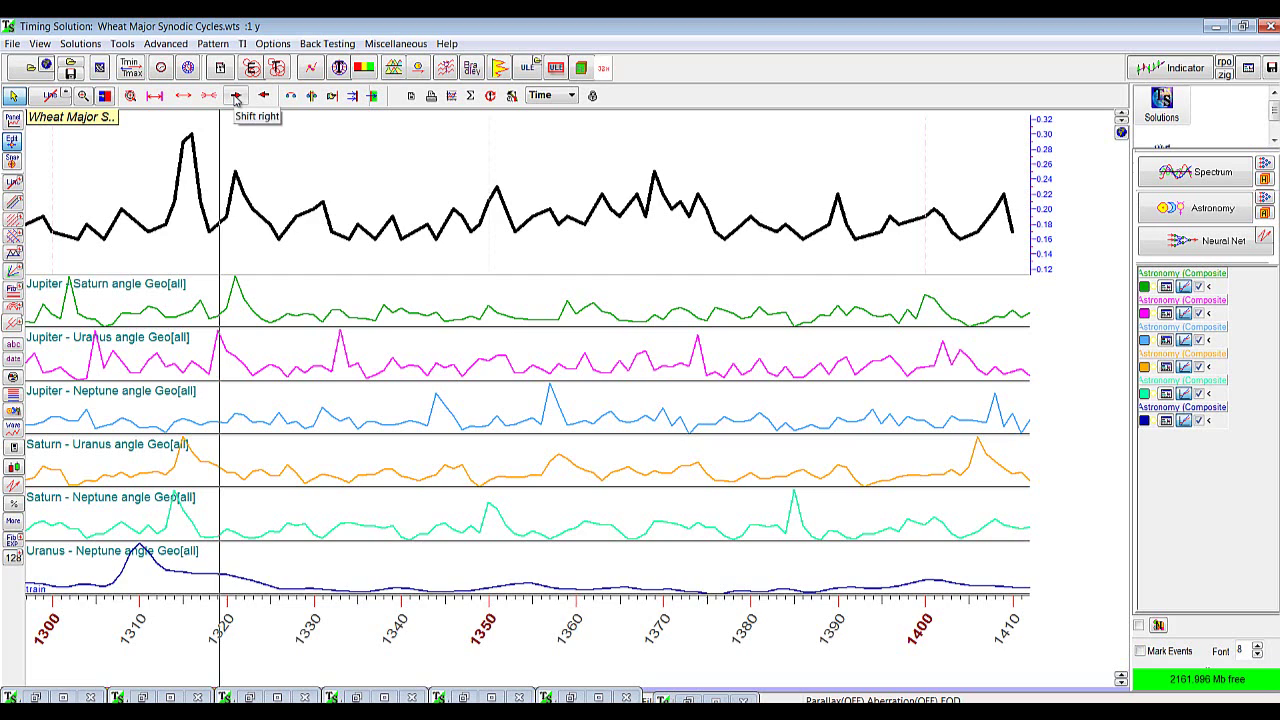
pyautogui.click(236, 95)
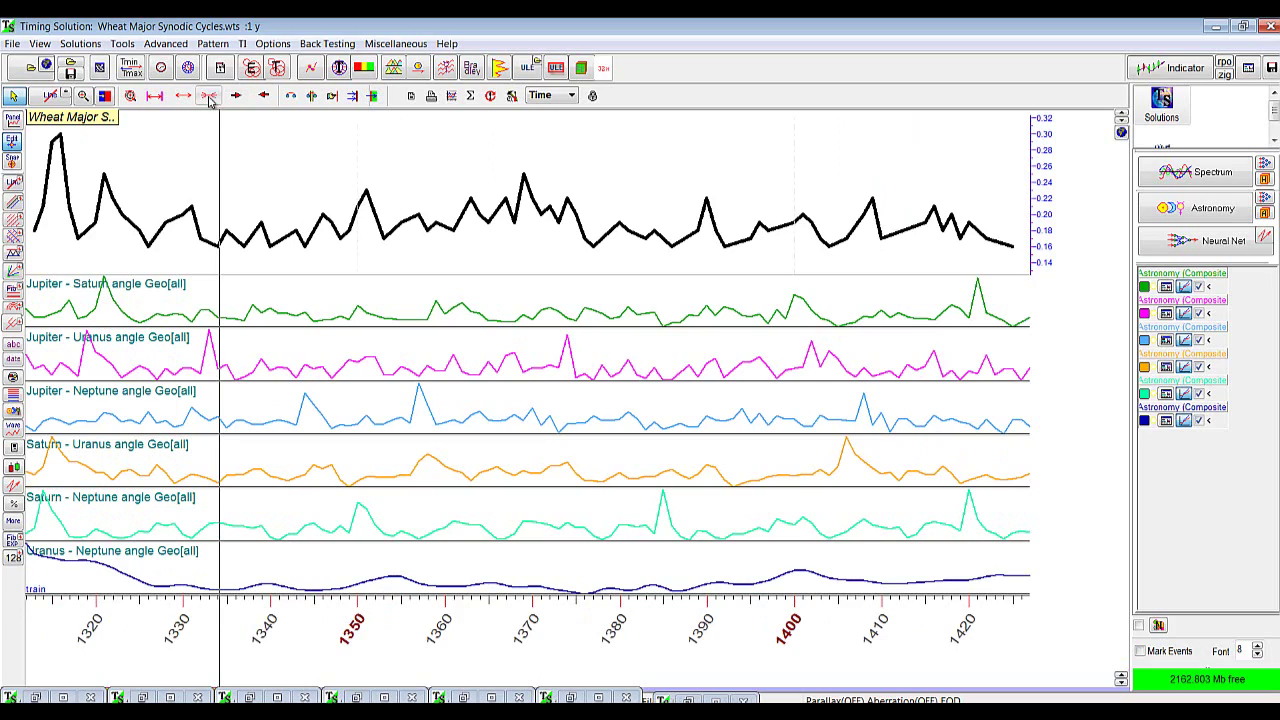
pyautogui.click(210, 98)
# Step: Expand the viewed interval until roughly 1300 to 2010 fits on screen
pyautogui.click(185, 99)
pyautogui.click(185, 99)
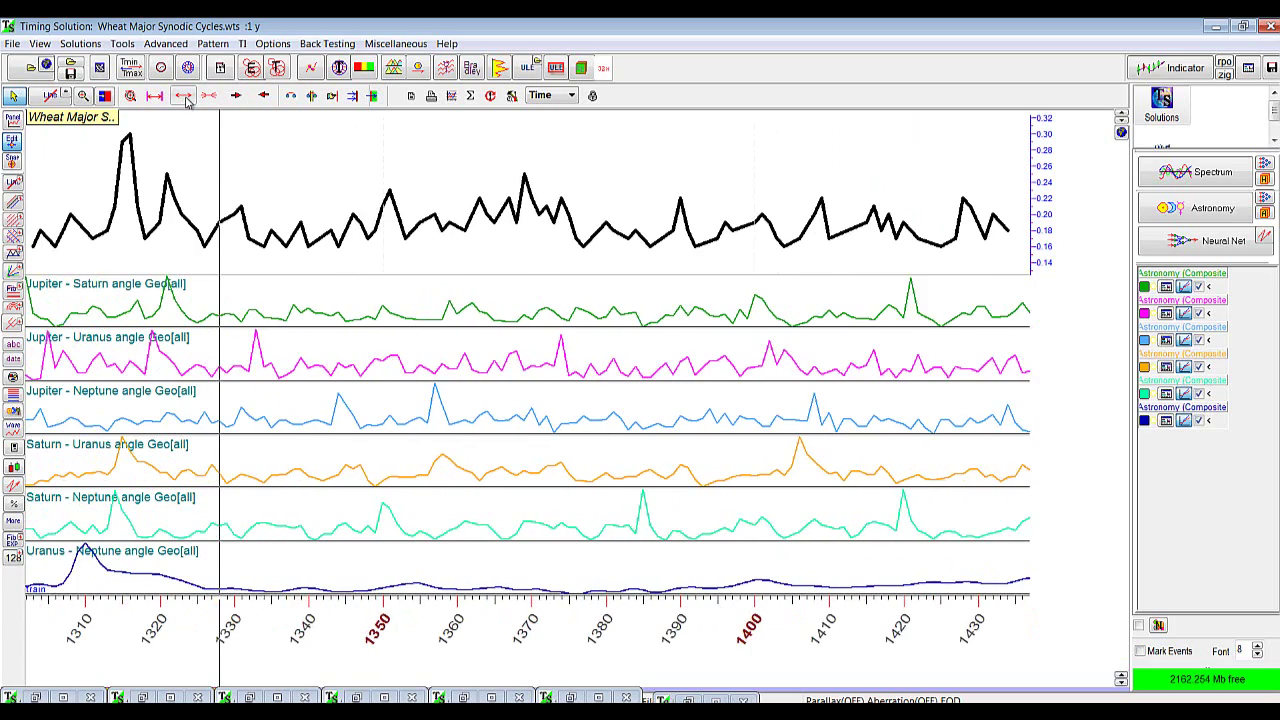
pyautogui.click(185, 99)
pyautogui.click(185, 99)
pyautogui.click(185, 99)
pyautogui.click(185, 99)
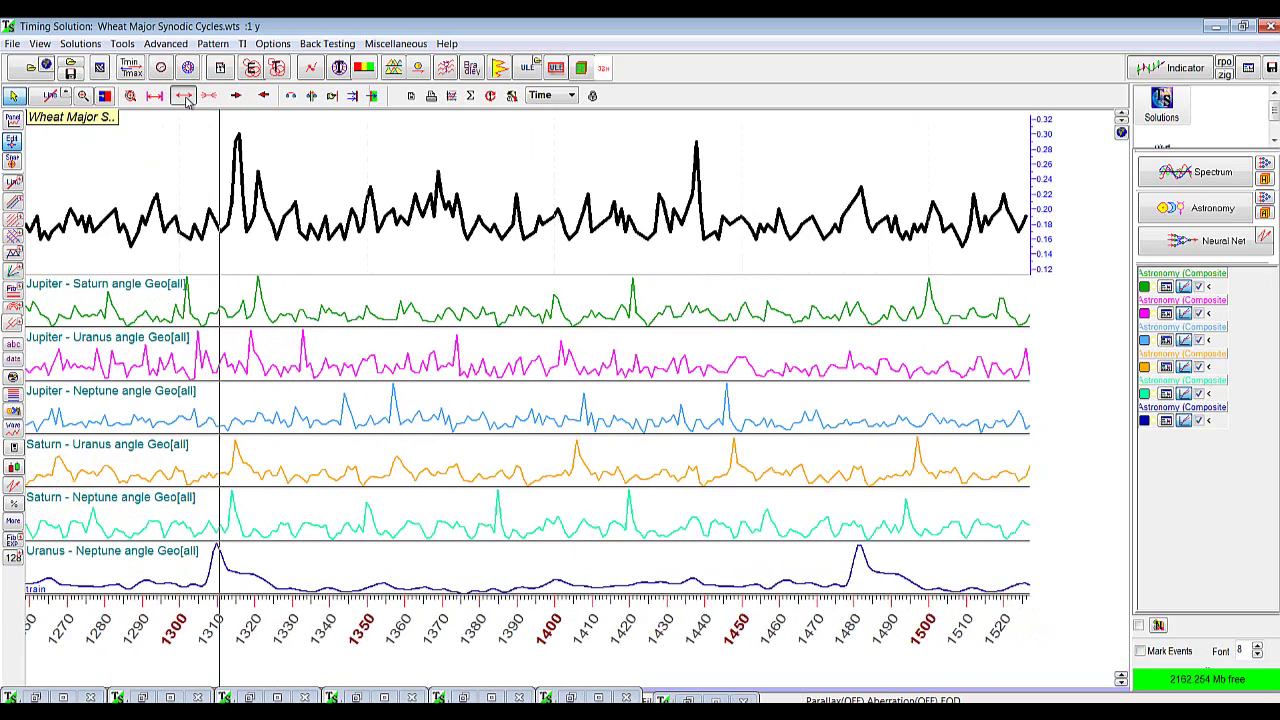
pyautogui.click(185, 99)
pyautogui.click(185, 99)
pyautogui.click(185, 99)
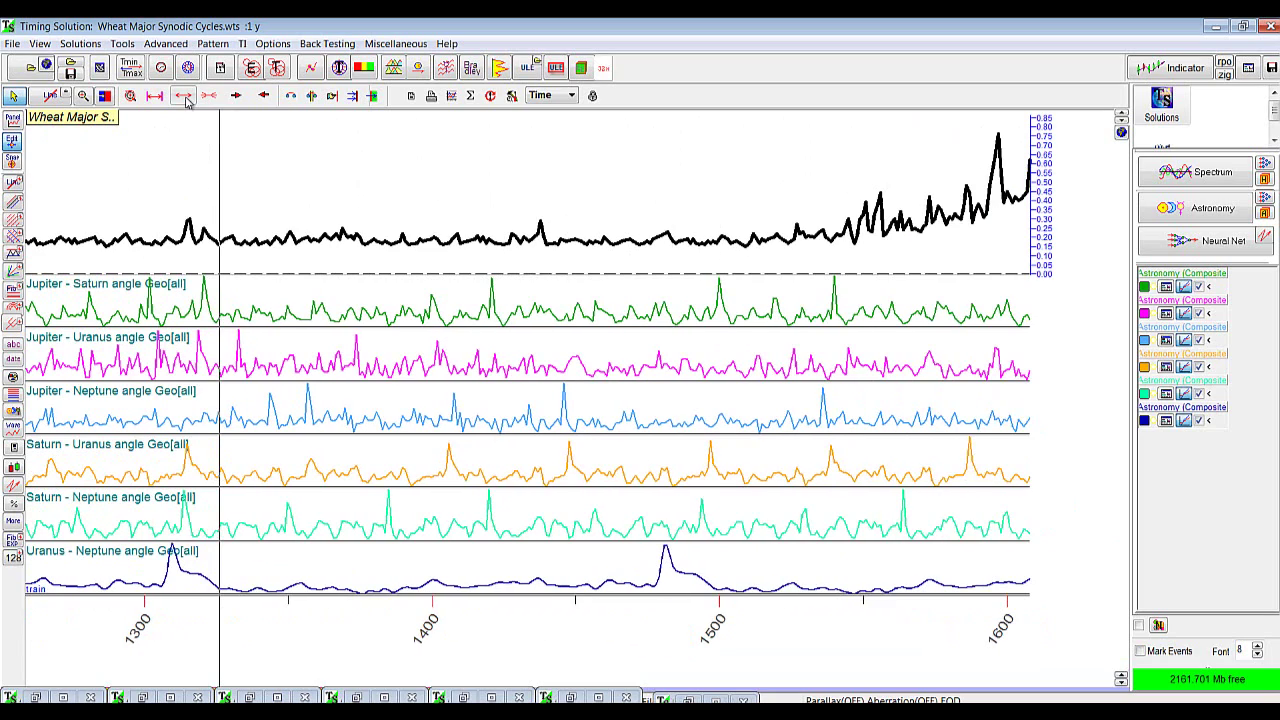
pyautogui.click(185, 99)
pyautogui.click(185, 99)
pyautogui.click(185, 99)
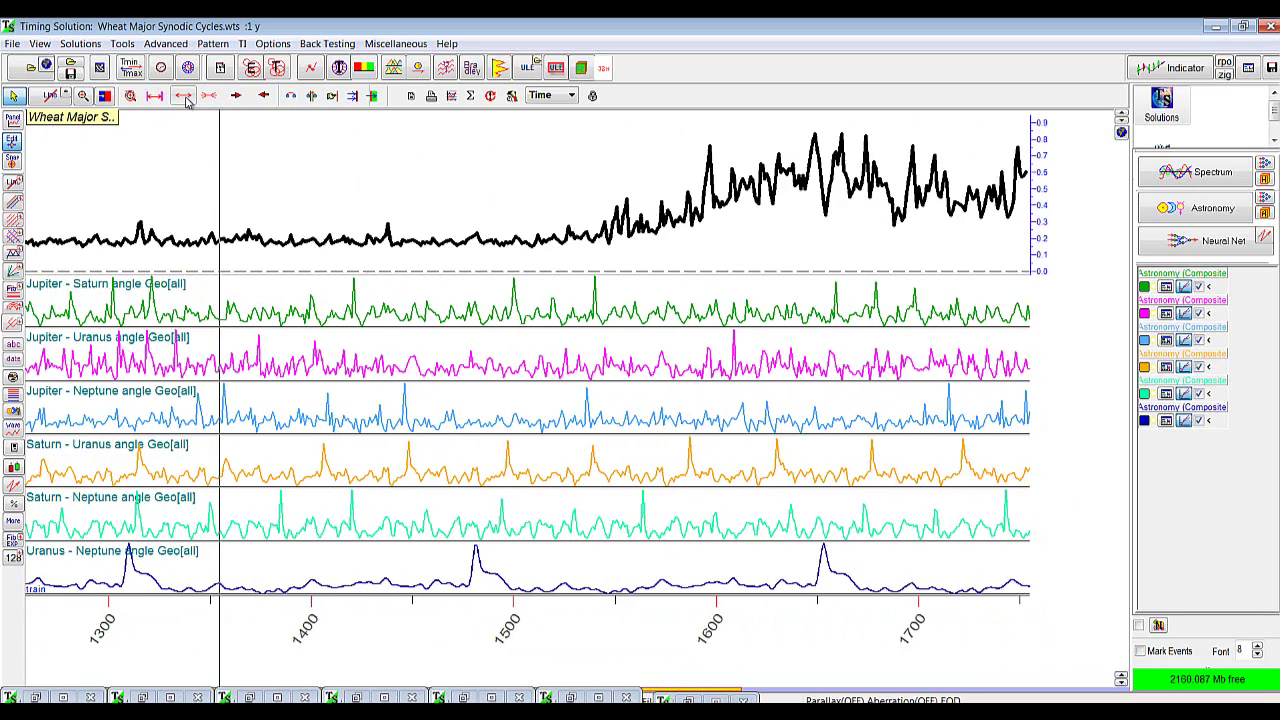
pyautogui.click(185, 99)
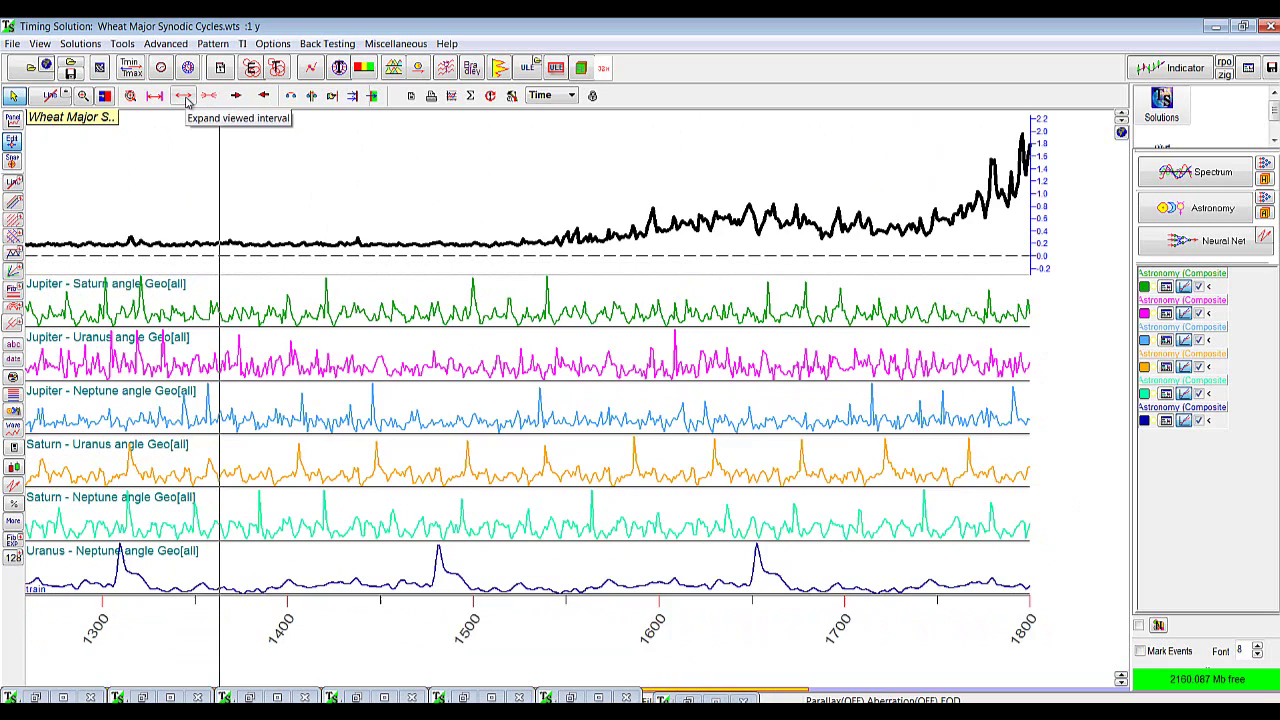
pyautogui.click(185, 99)
pyautogui.click(185, 99)
pyautogui.click(185, 99)
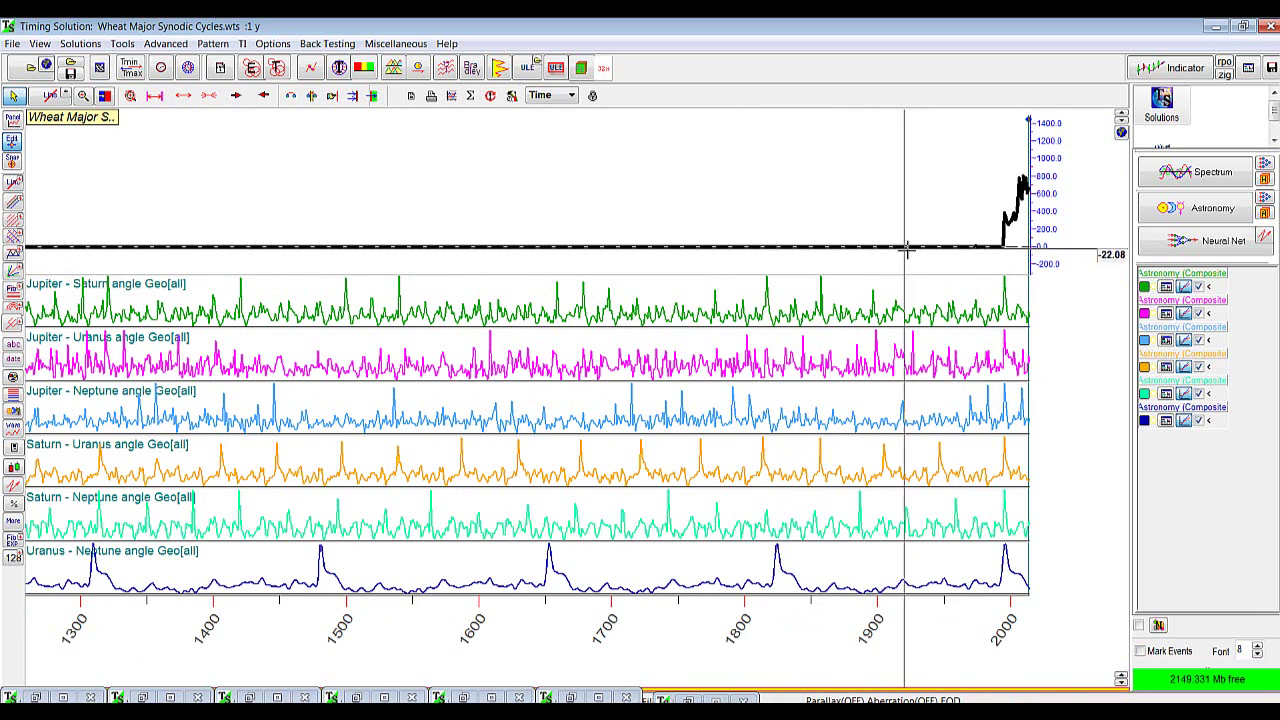
# Step: Zoom into the late years and widen the time scale to cover about 1915–2015
pyautogui.moveTo(972, 242); pyautogui.dragTo(1012, 320)
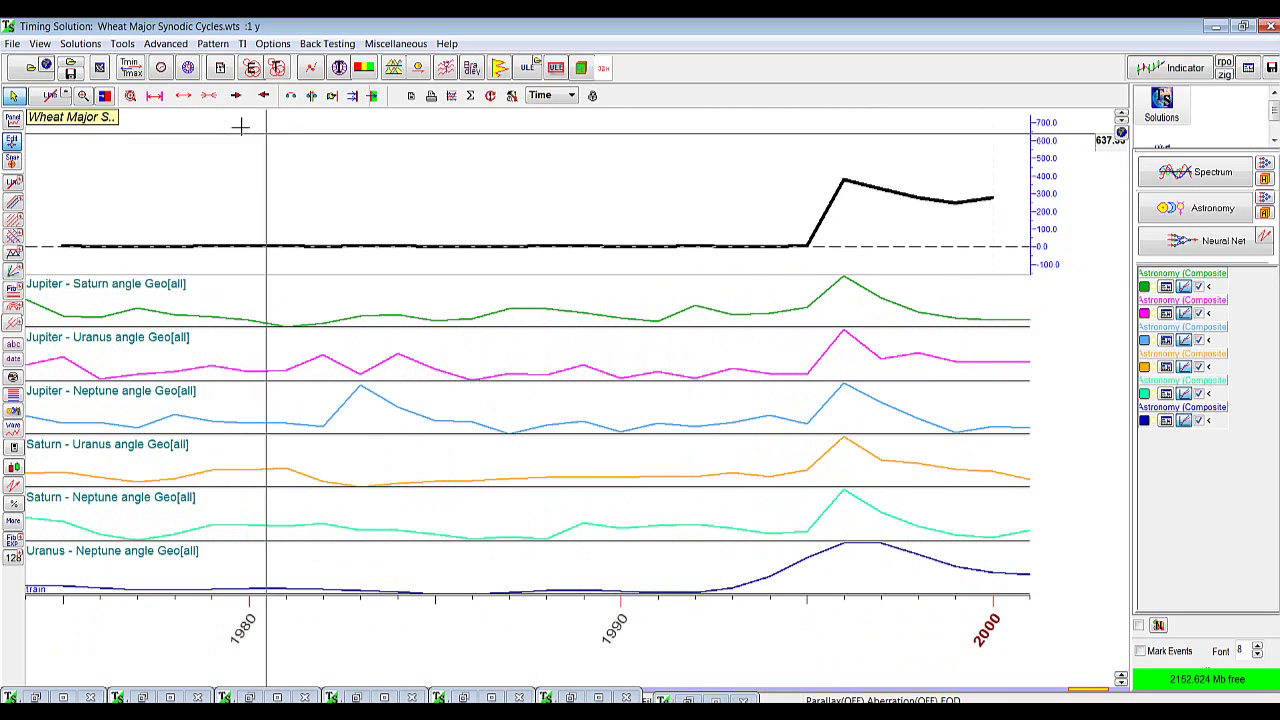
pyautogui.click(209, 95)
pyautogui.click(183, 95)
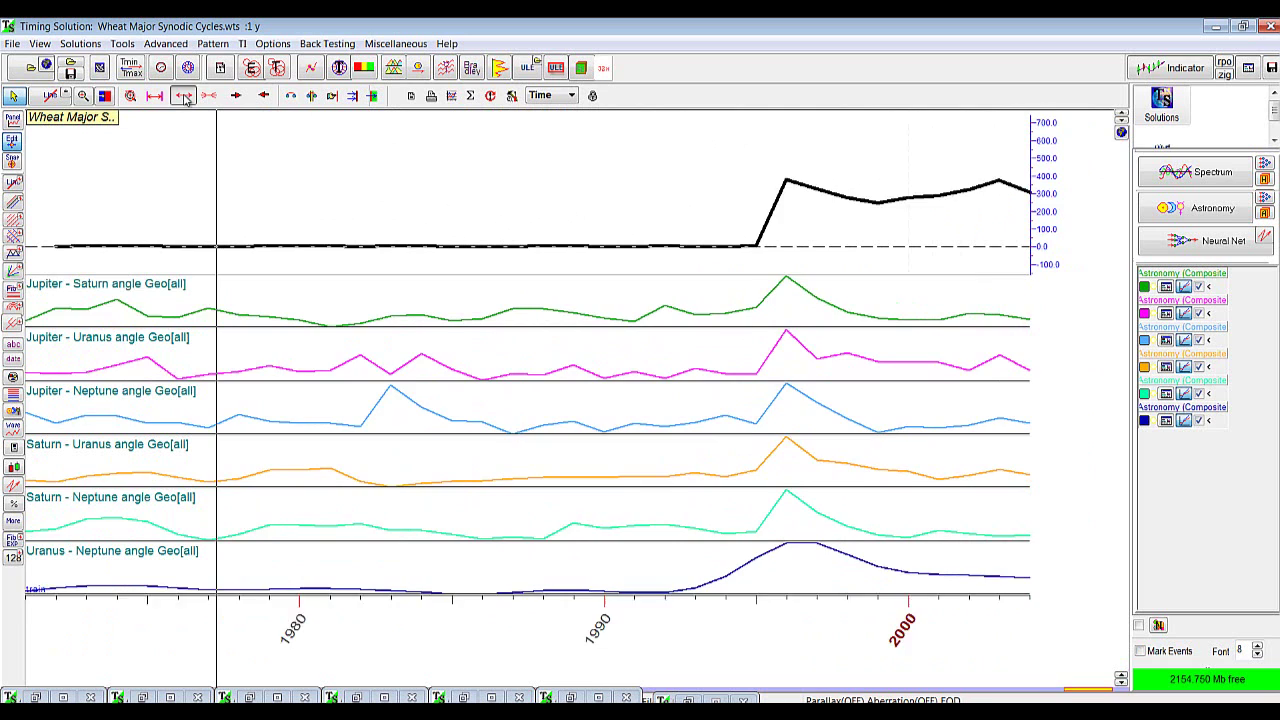
pyautogui.click(184, 96)
pyautogui.click(184, 96)
pyautogui.click(184, 96)
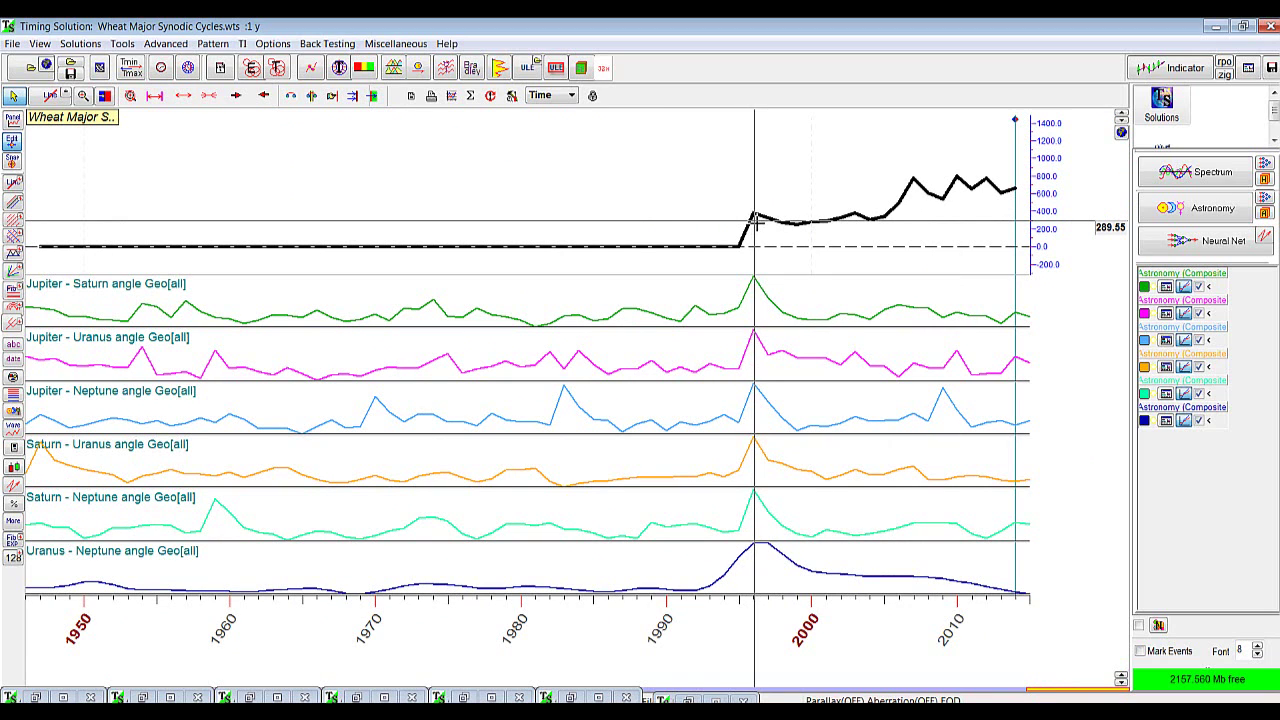
pyautogui.click(208, 95)
pyautogui.click(184, 95)
# Step: Widen the view back to the 1740s, zoom into 1805–1825, then pan to about 1833–1857
pyautogui.click(184, 95)
pyautogui.click(184, 95)
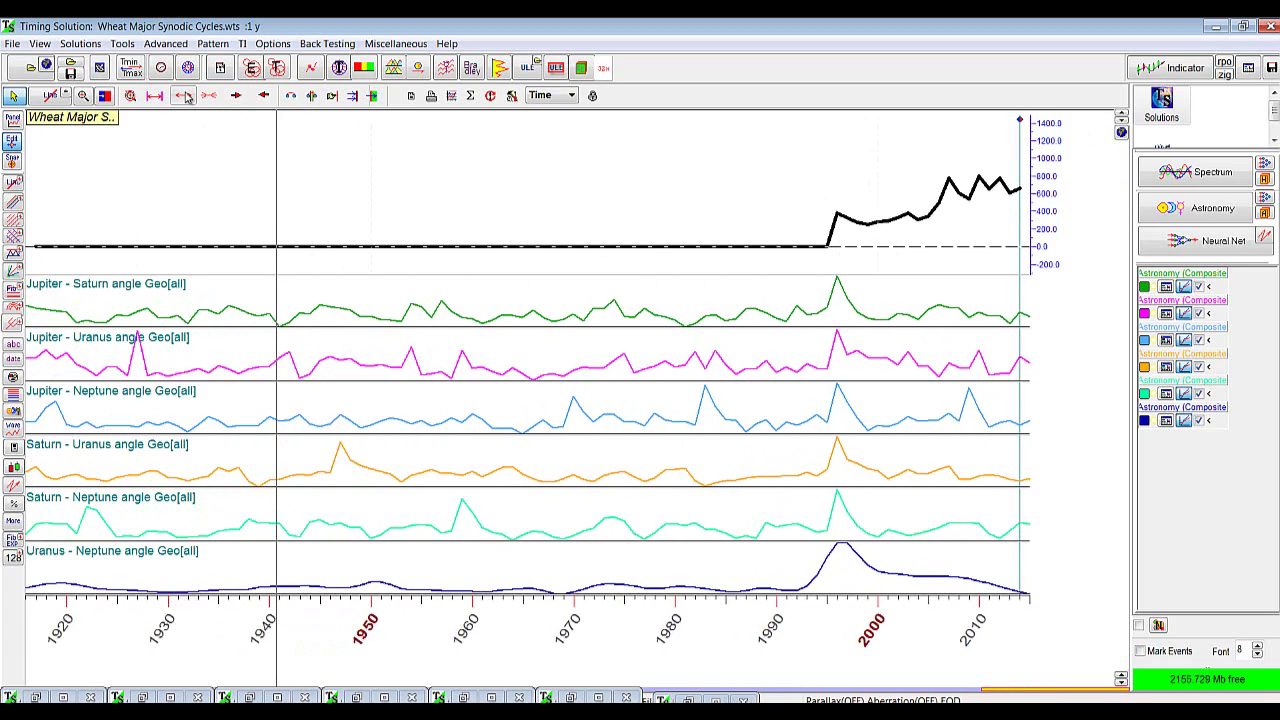
pyautogui.click(184, 95)
pyautogui.click(184, 95)
pyautogui.click(184, 95)
pyautogui.click(185, 95)
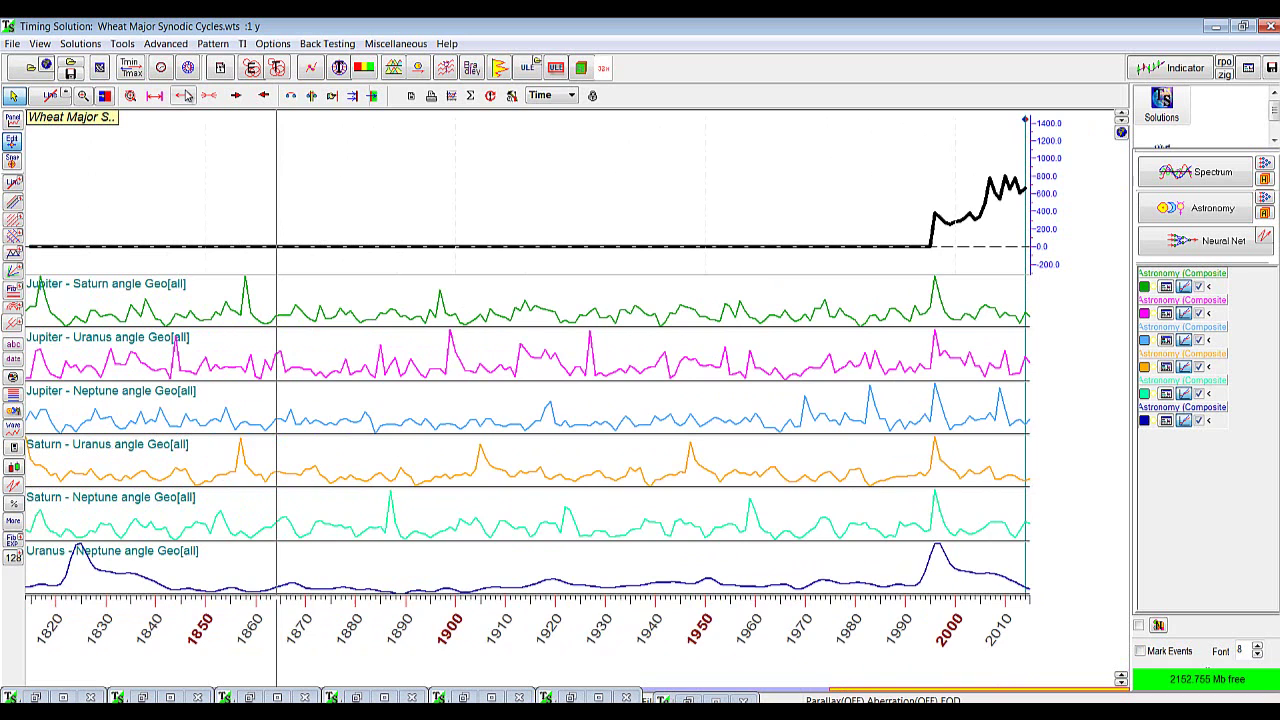
pyautogui.click(185, 95)
pyautogui.click(185, 95)
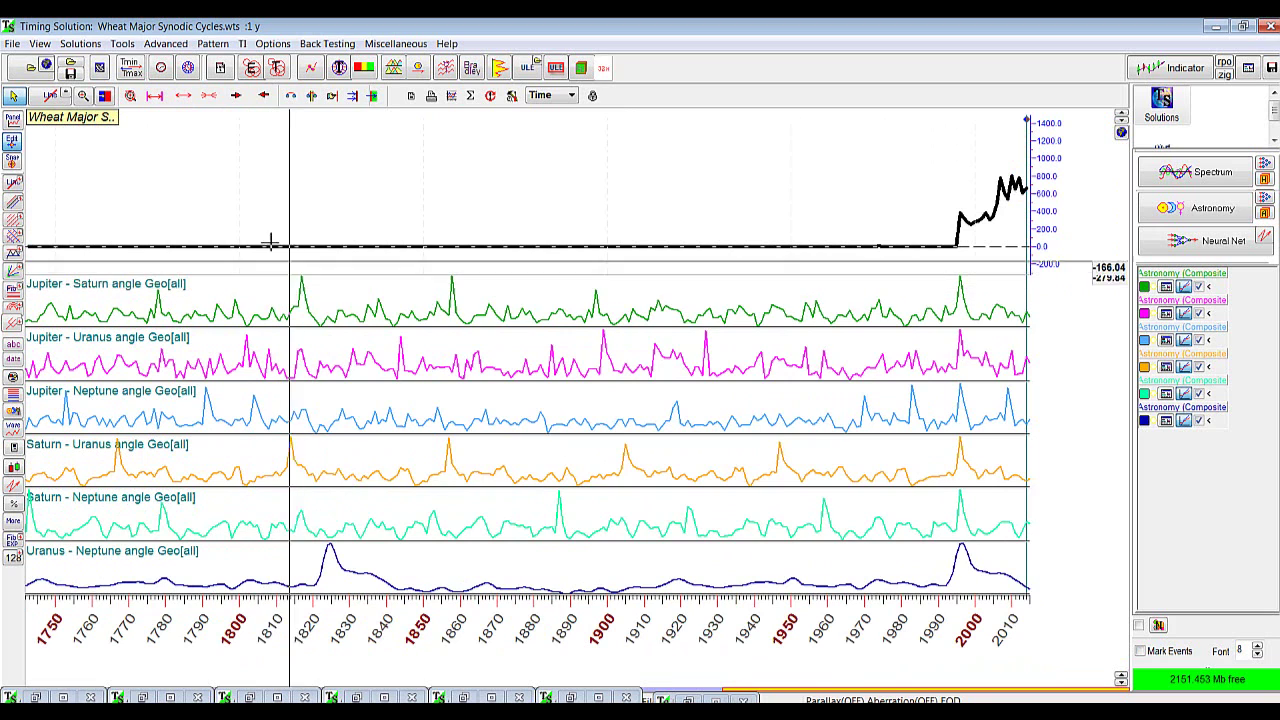
pyautogui.moveTo(263, 200); pyautogui.dragTo(349, 343)
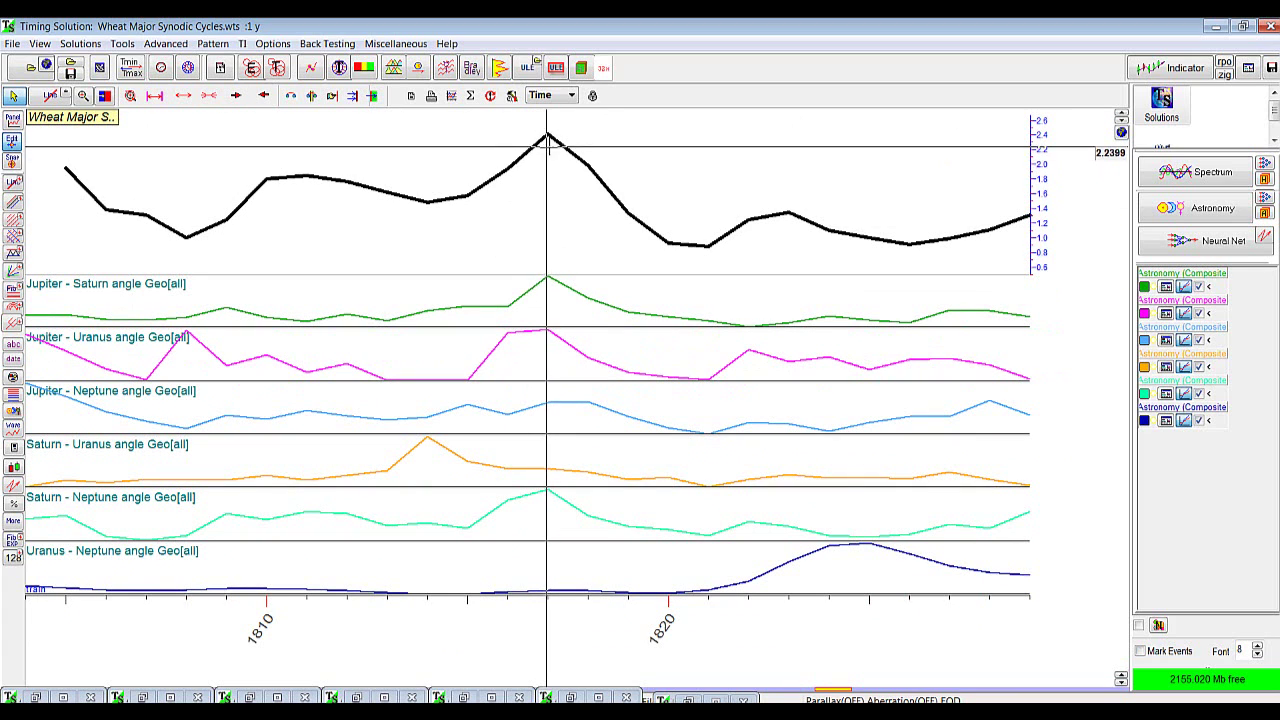
pyautogui.click(238, 95)
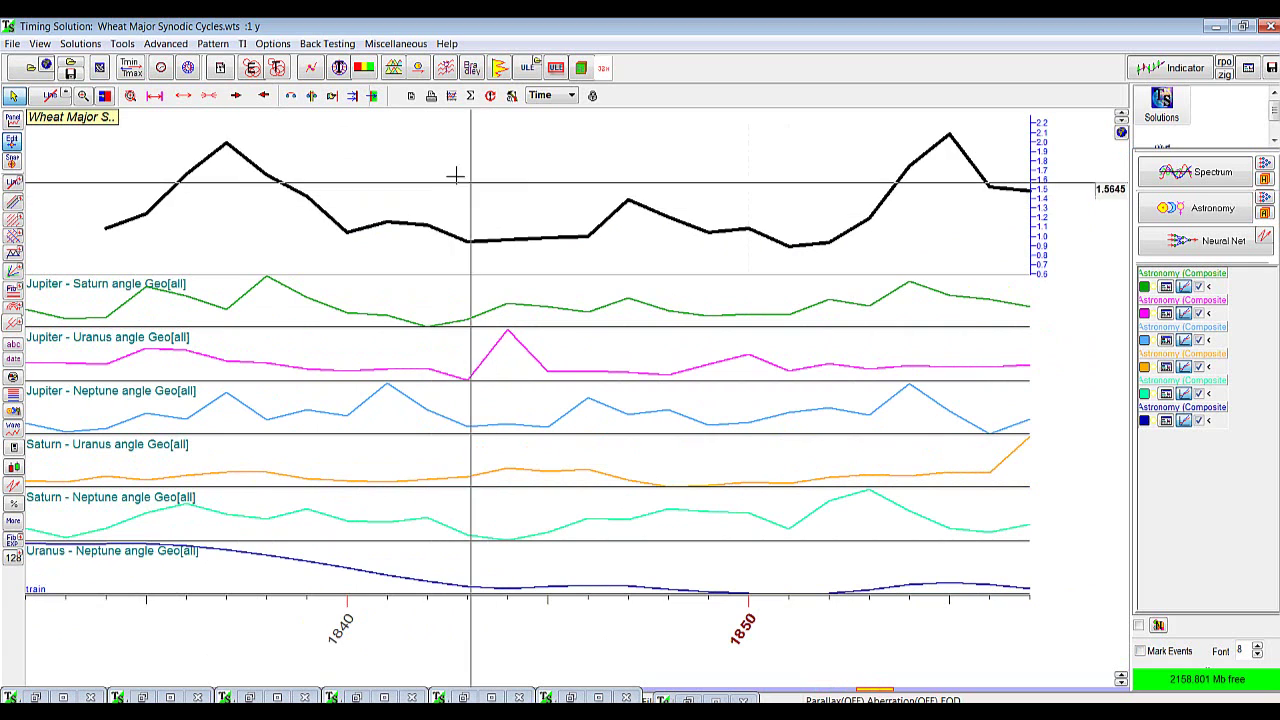
# Step: Launch Easy Expert from the TI menu and open its Choices of Criteria dialog
pyautogui.click(252, 66)
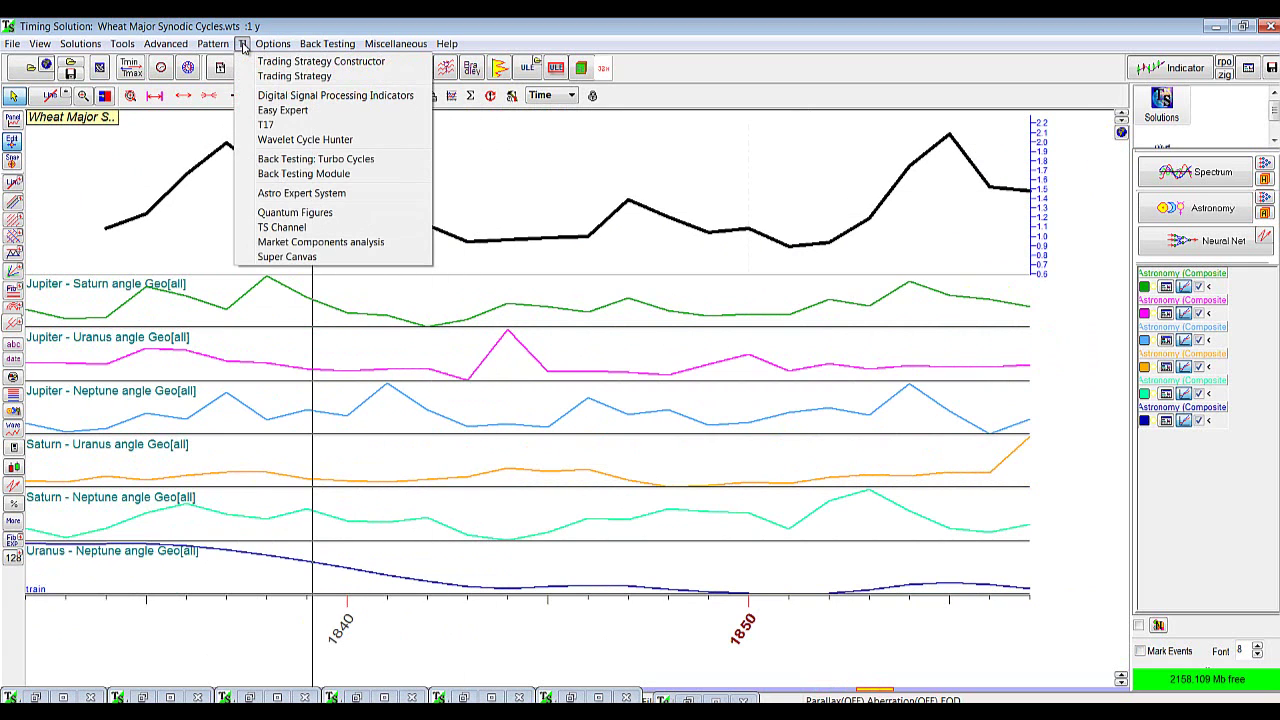
pyautogui.click(280, 110)
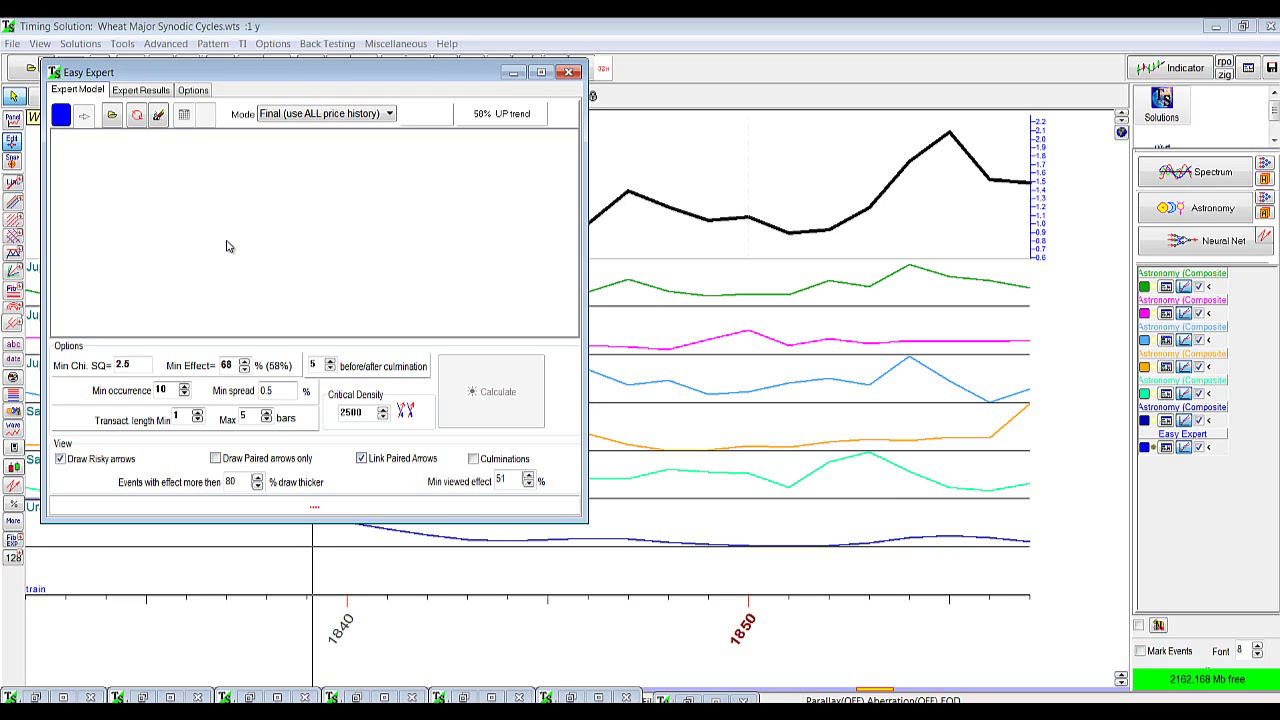
pyautogui.click(137, 115)
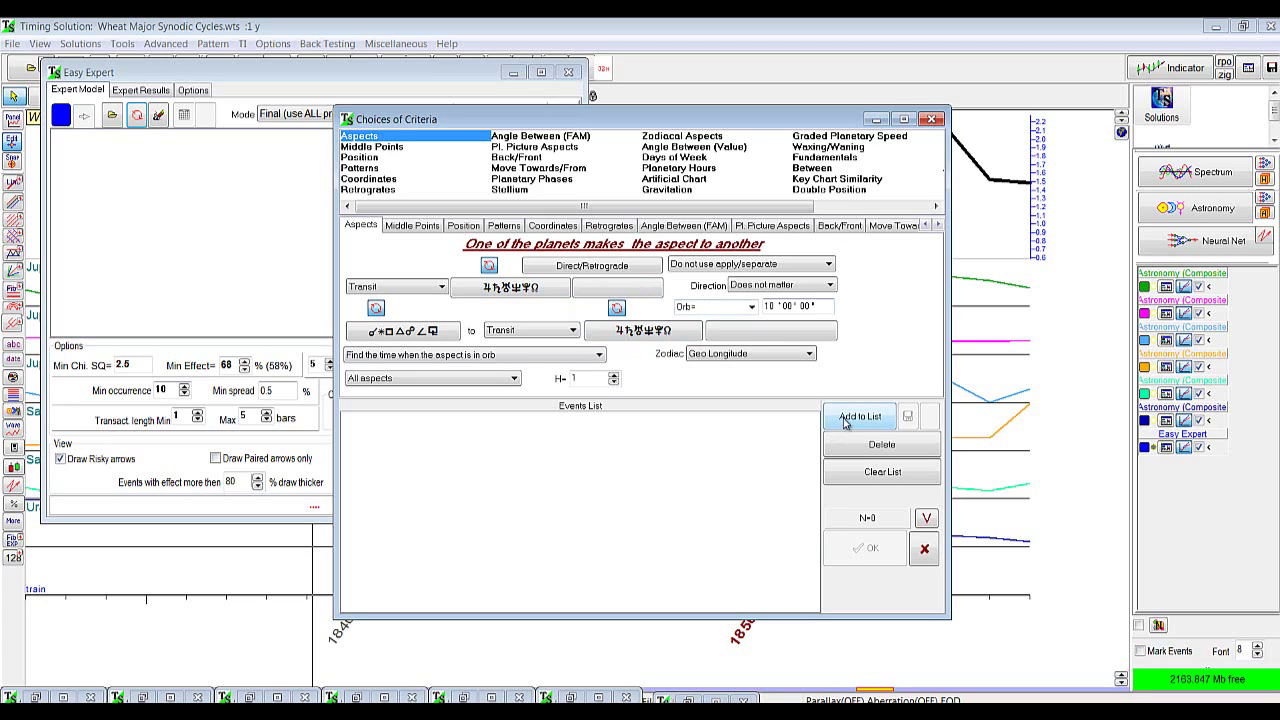
# Step: Add all aspect events, confirm, enlarge Easy Expert and calculate: 53 of 105 are important
pyautogui.click(843, 420)
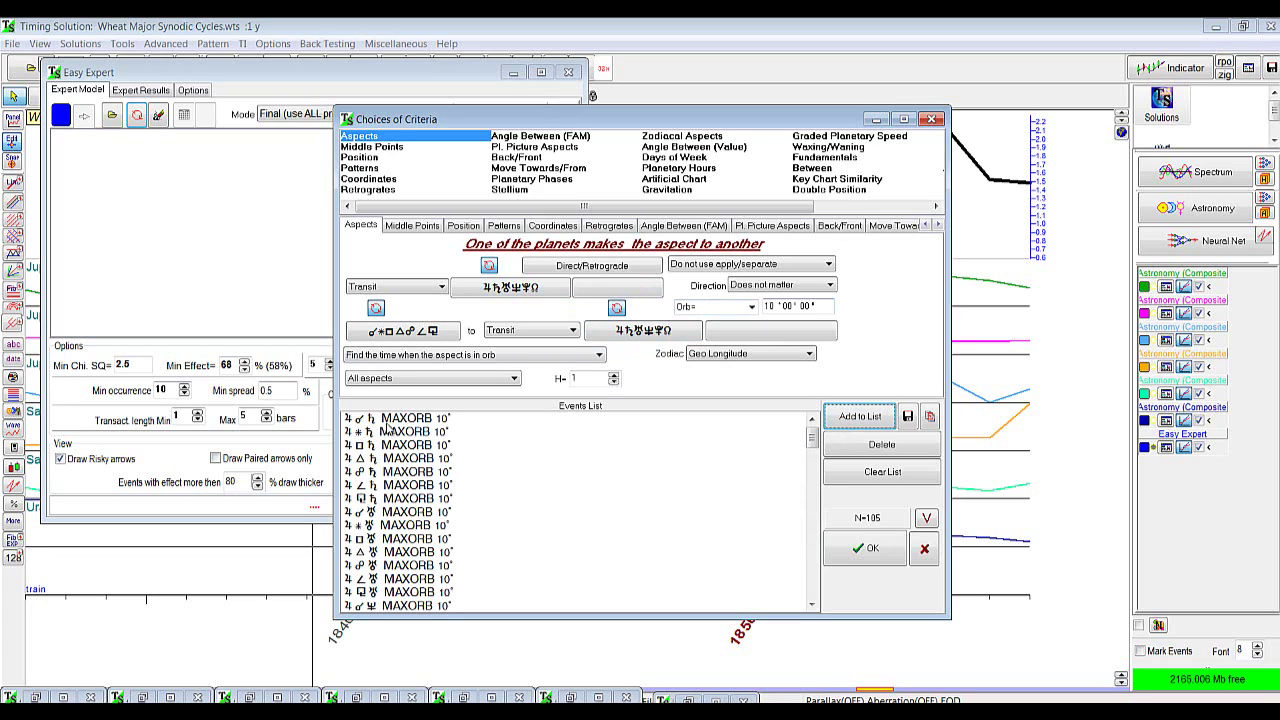
pyautogui.click(870, 552)
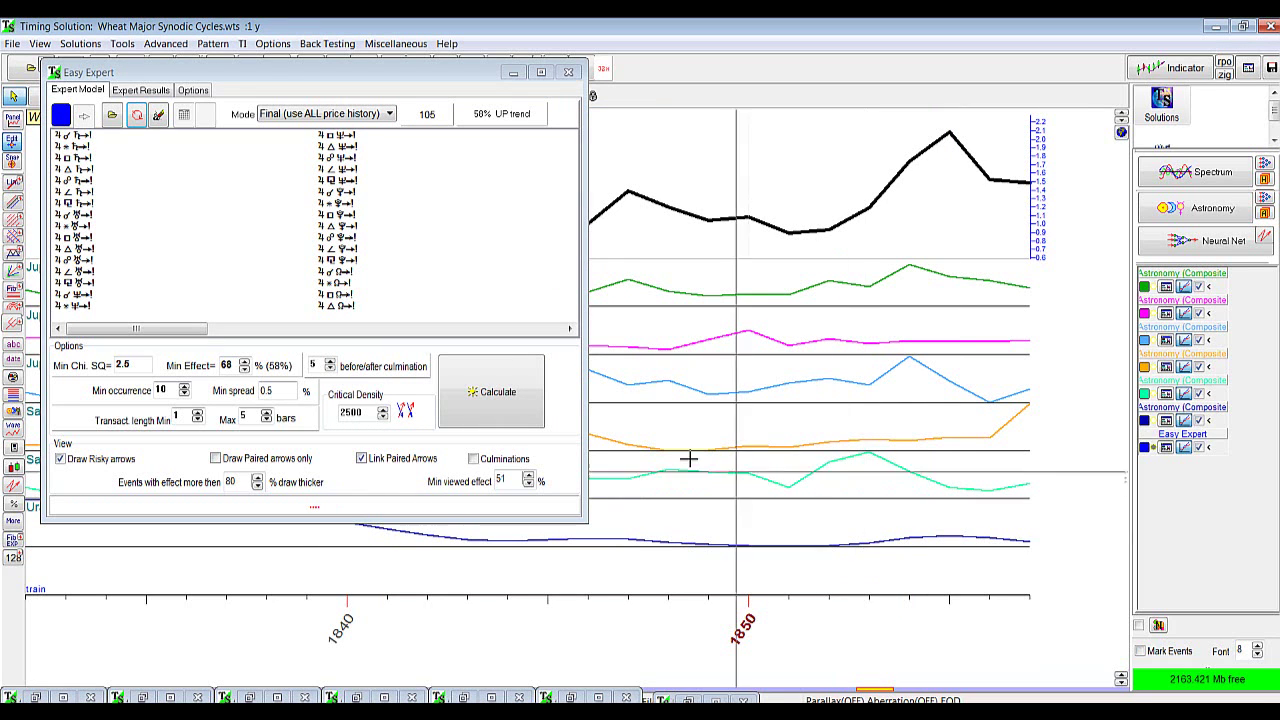
pyautogui.moveTo(587, 521); pyautogui.dragTo(598, 553)
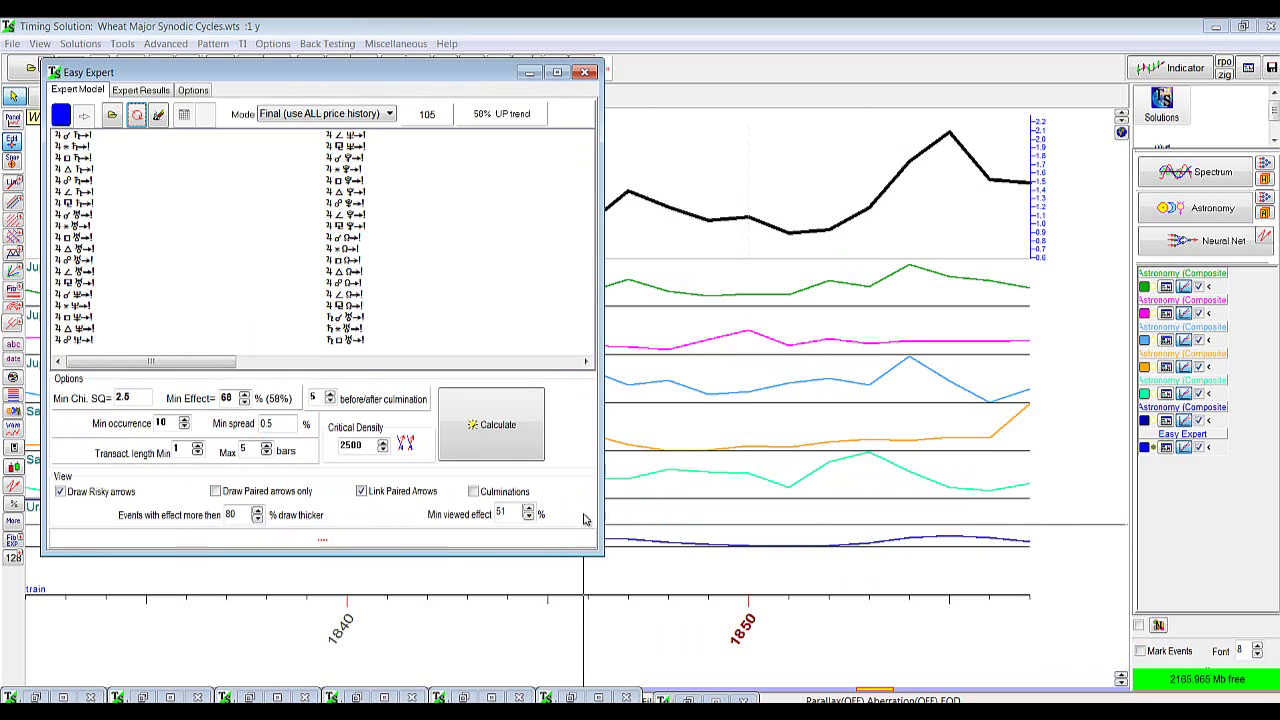
pyautogui.click(478, 428)
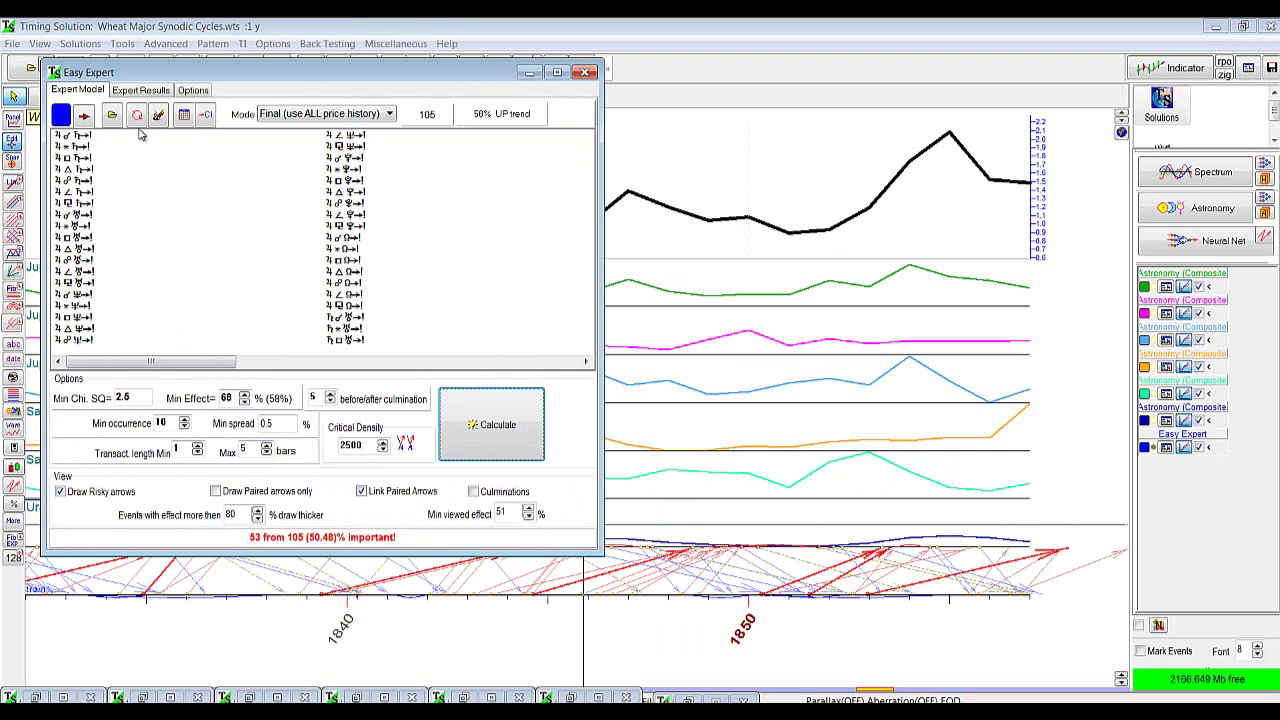
# Step: In Expert Results, review the efficiency tests of the first four found events
pyautogui.click(141, 91)
pyautogui.click(126, 191)
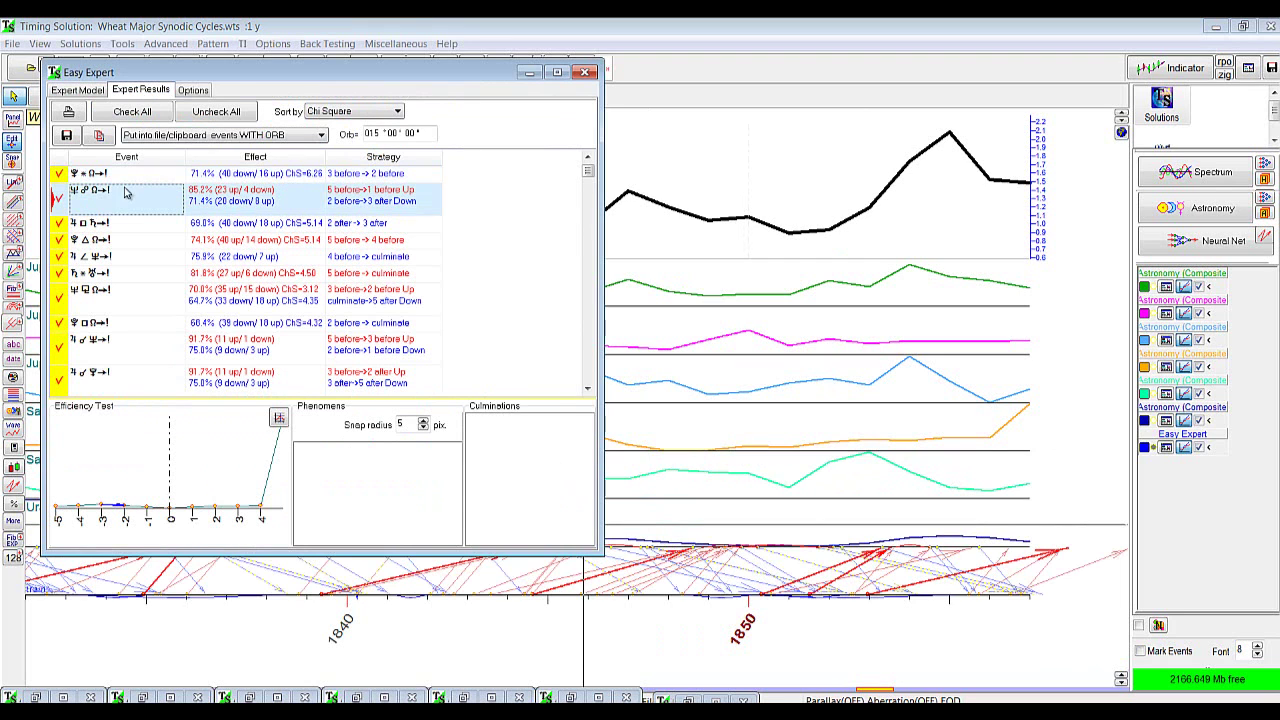
pyautogui.click(127, 223)
pyautogui.click(128, 240)
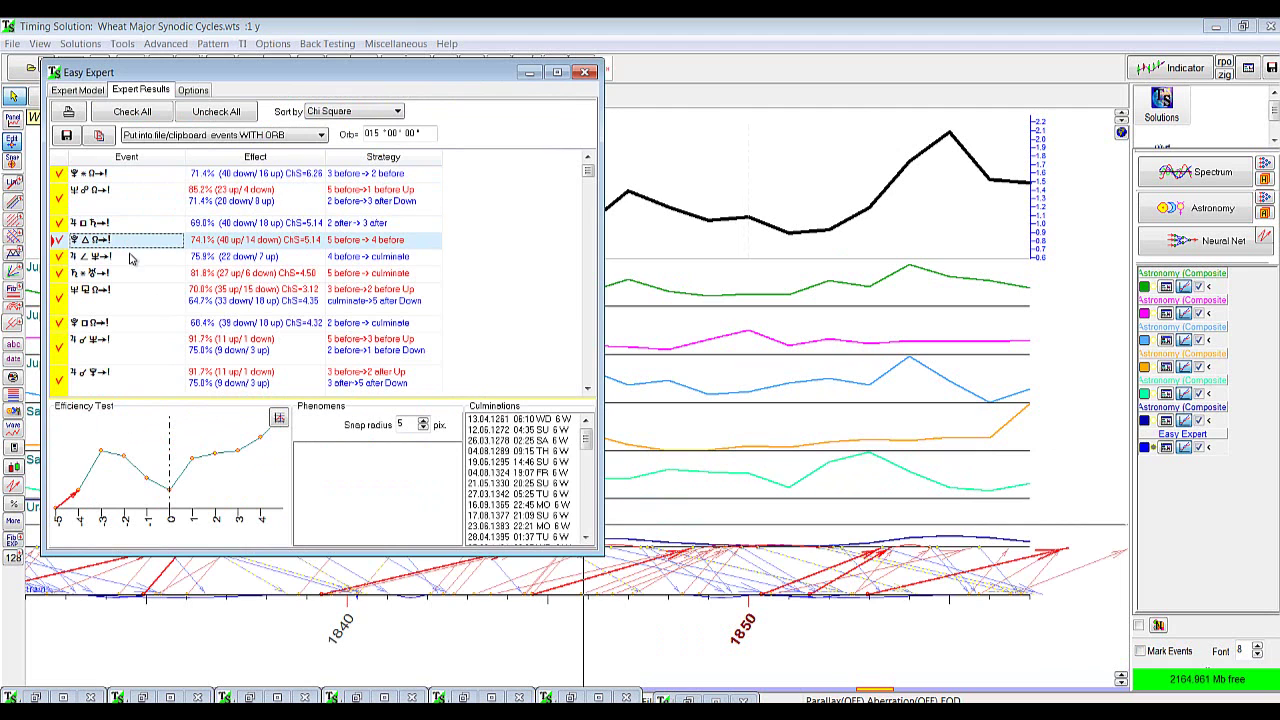
pyautogui.click(129, 256)
# Step: Enlarge the Easy Expert window, check five more events' tests, then return to Expert Model and minimize it
pyautogui.moveTo(603, 553); pyautogui.dragTo(708, 686)
pyautogui.click(131, 288)
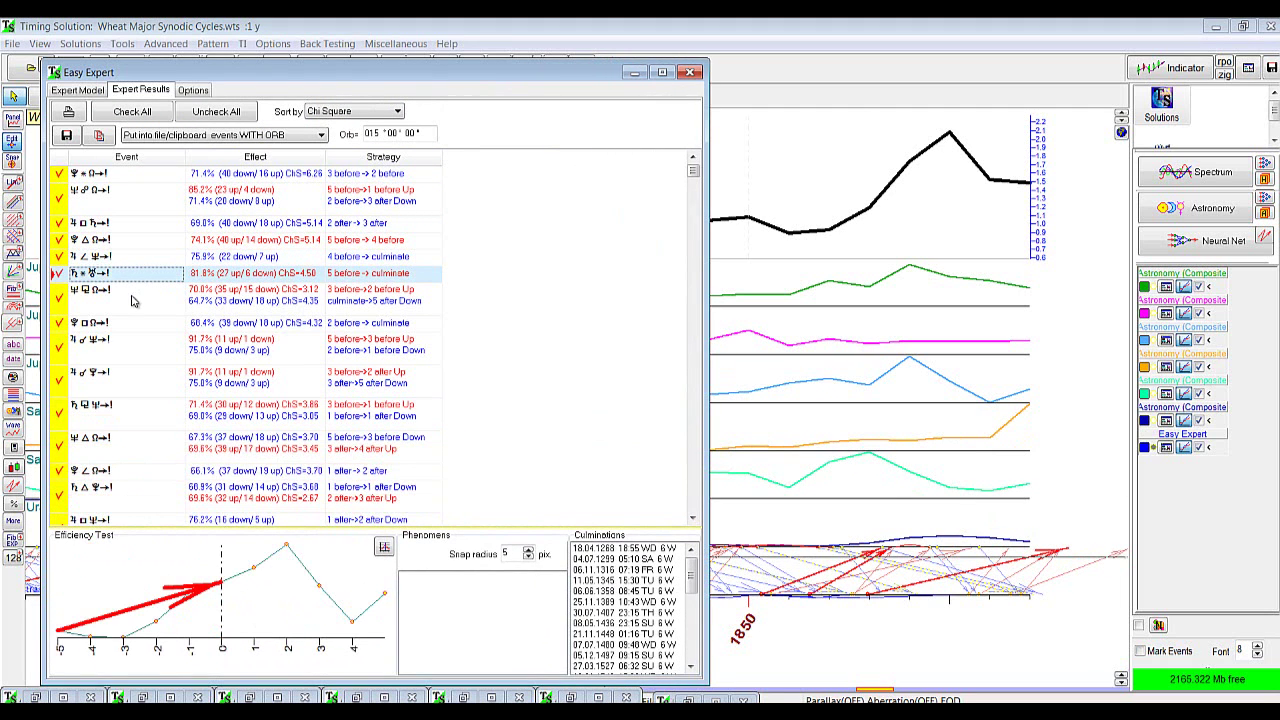
pyautogui.click(155, 326)
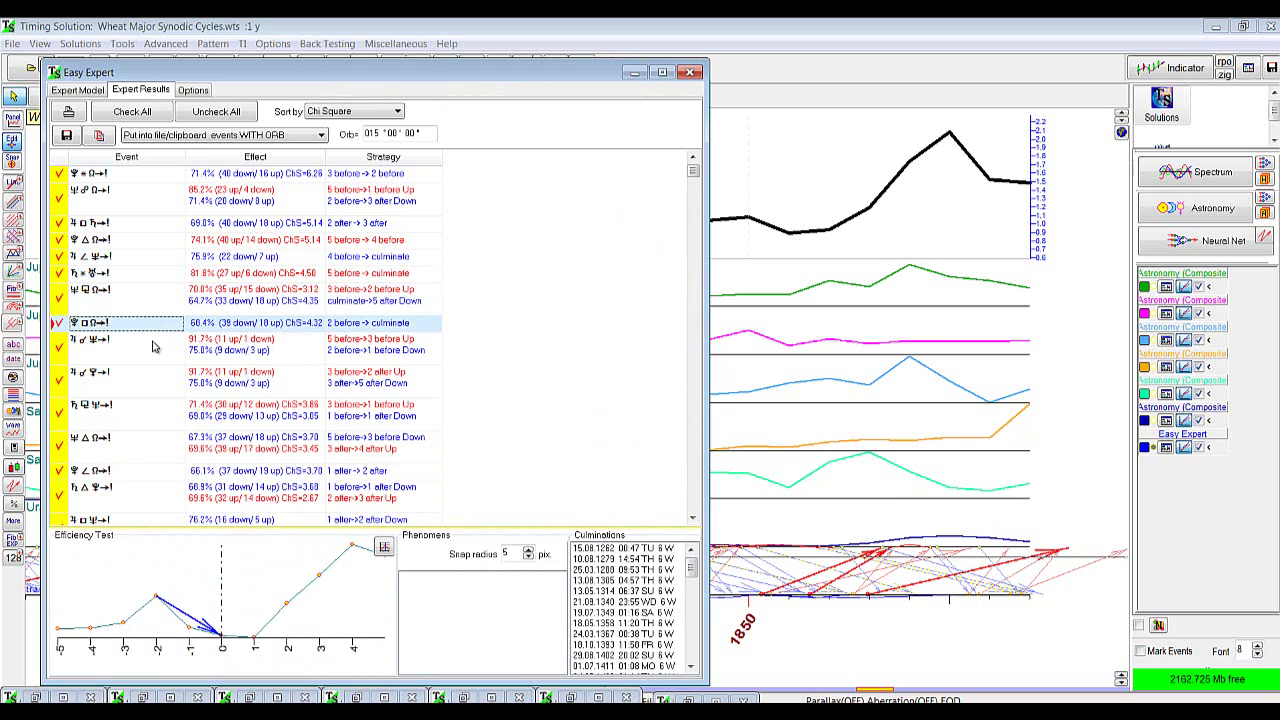
pyautogui.click(153, 347)
pyautogui.click(148, 382)
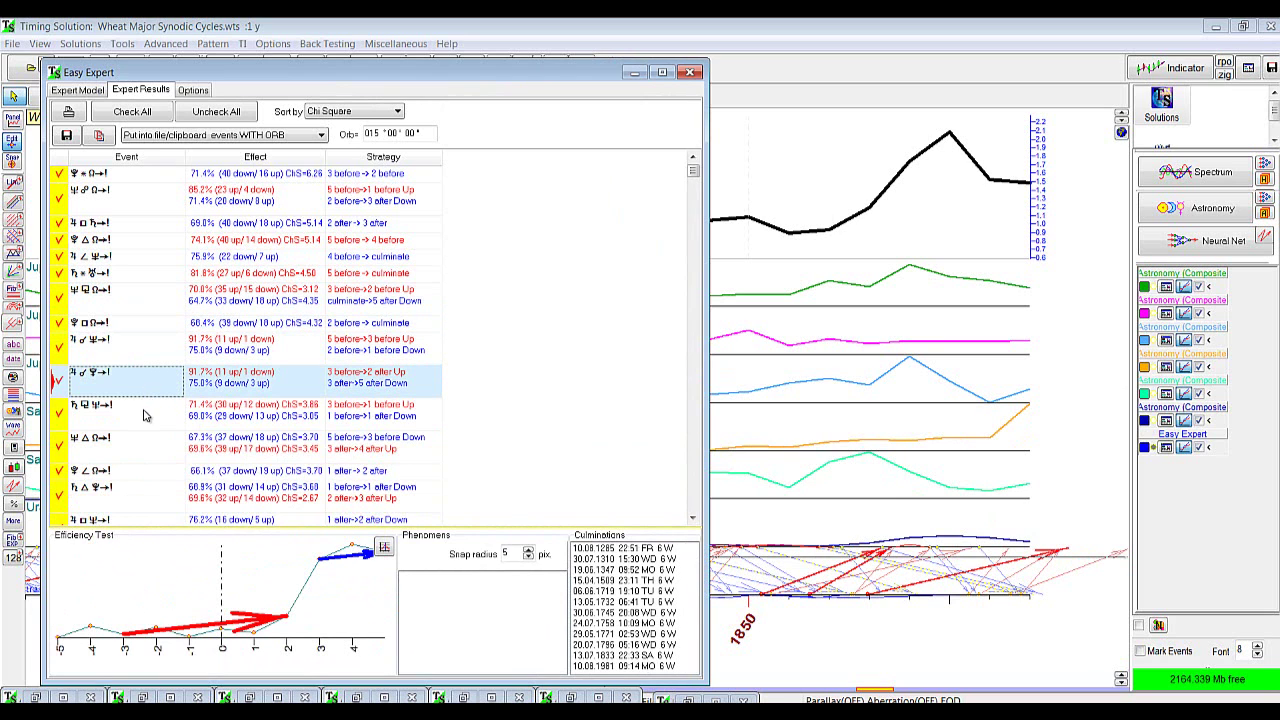
pyautogui.click(145, 412)
pyautogui.click(78, 90)
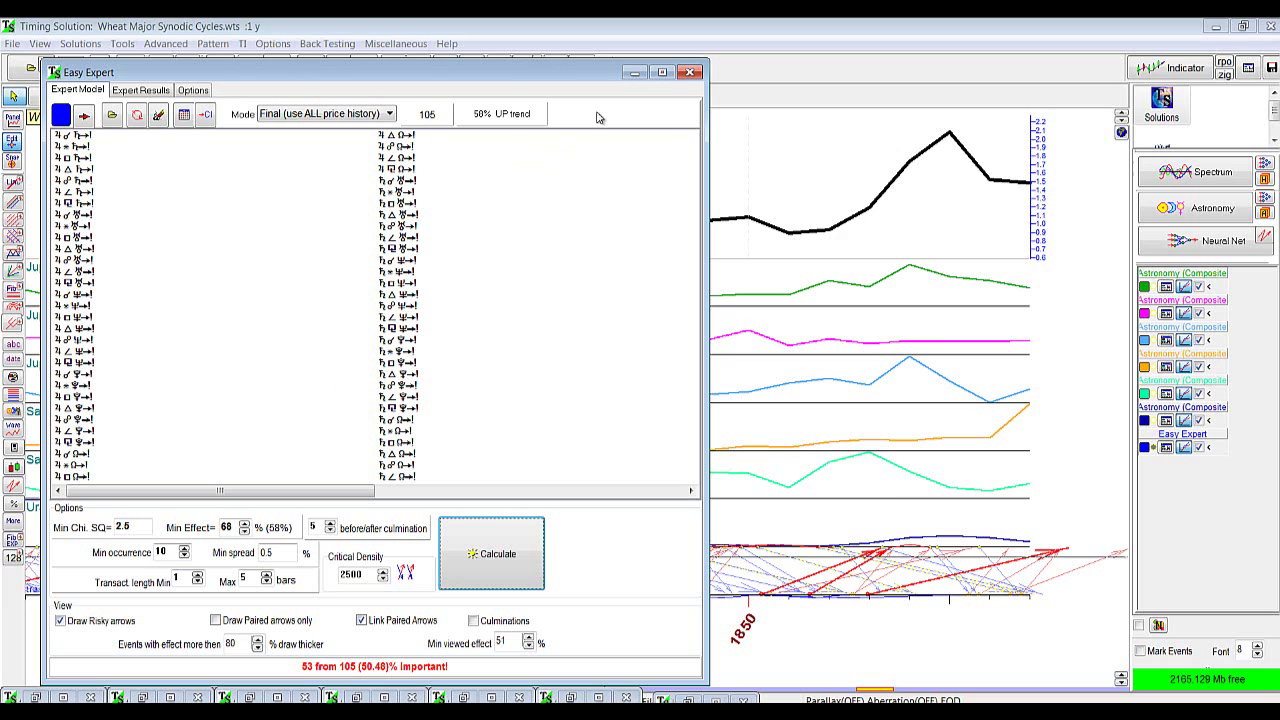
pyautogui.click(634, 72)
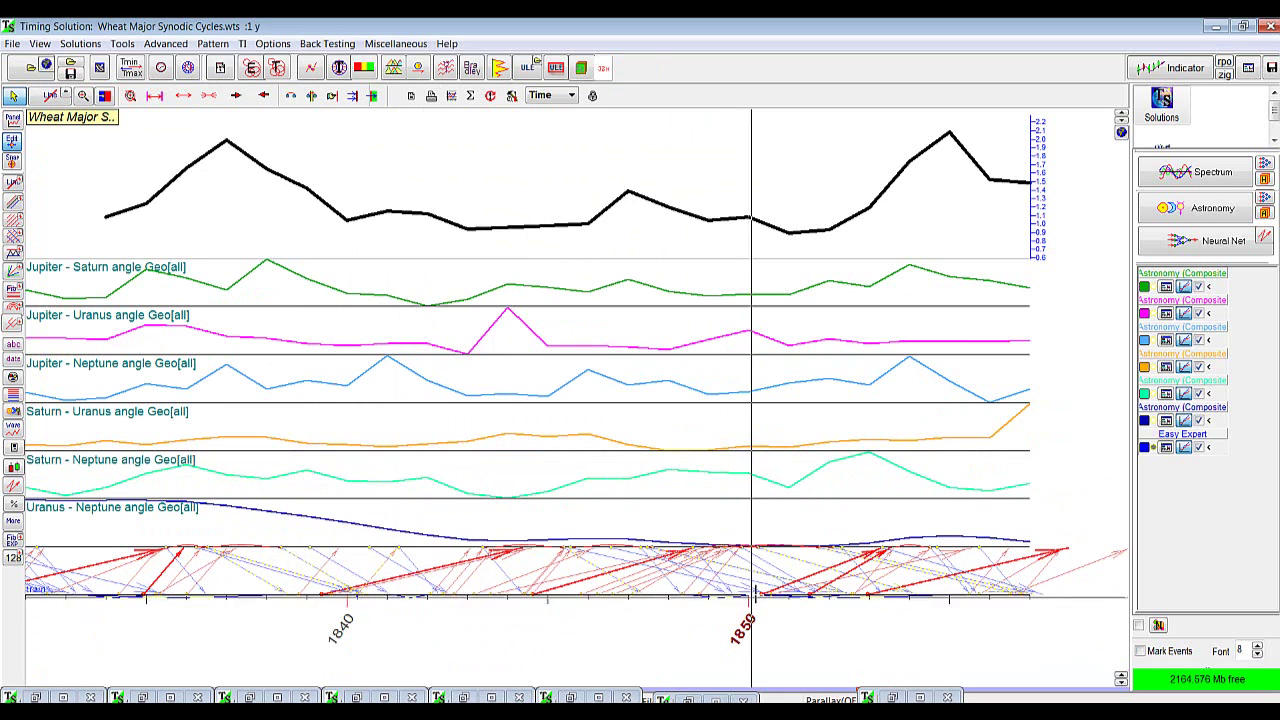
# Step: Zoom the wheat chart out to about 1800–1895, then scroll forward toward later years
pyautogui.click(210, 97)
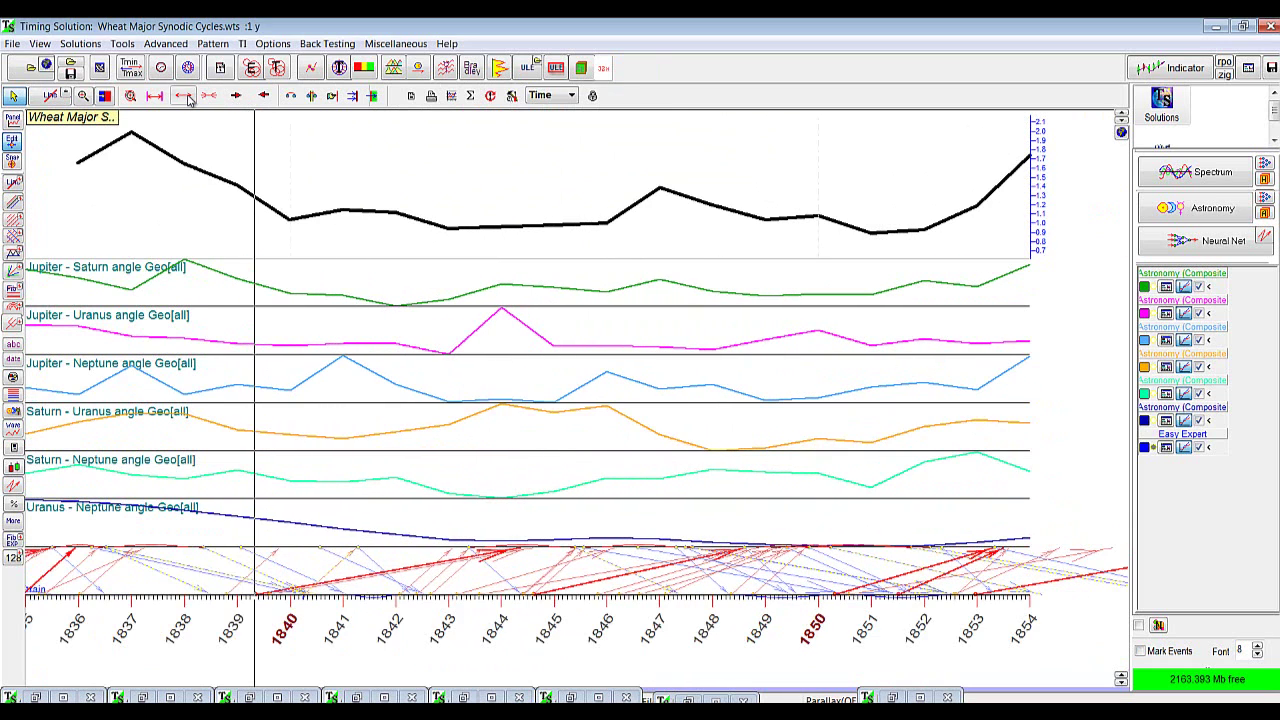
pyautogui.click(187, 97)
pyautogui.click(187, 97)
pyautogui.click(187, 97)
pyautogui.click(187, 97)
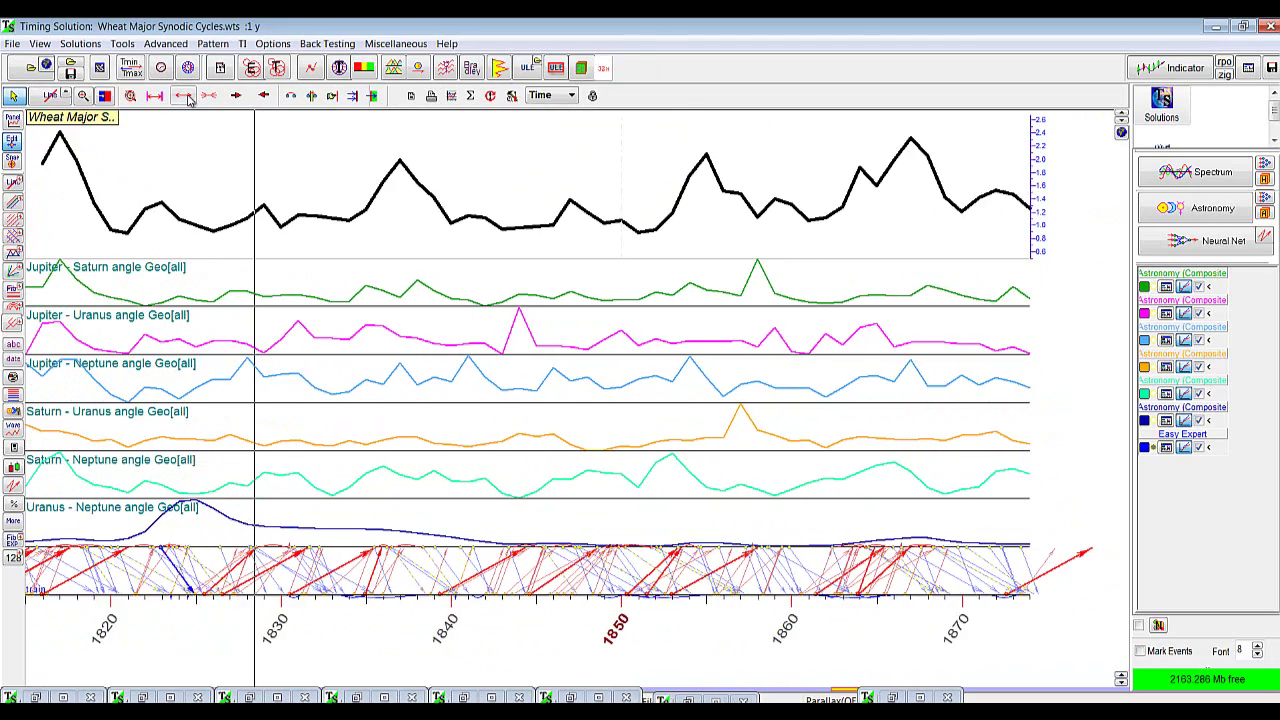
pyautogui.click(187, 97)
pyautogui.click(187, 97)
pyautogui.click(187, 97)
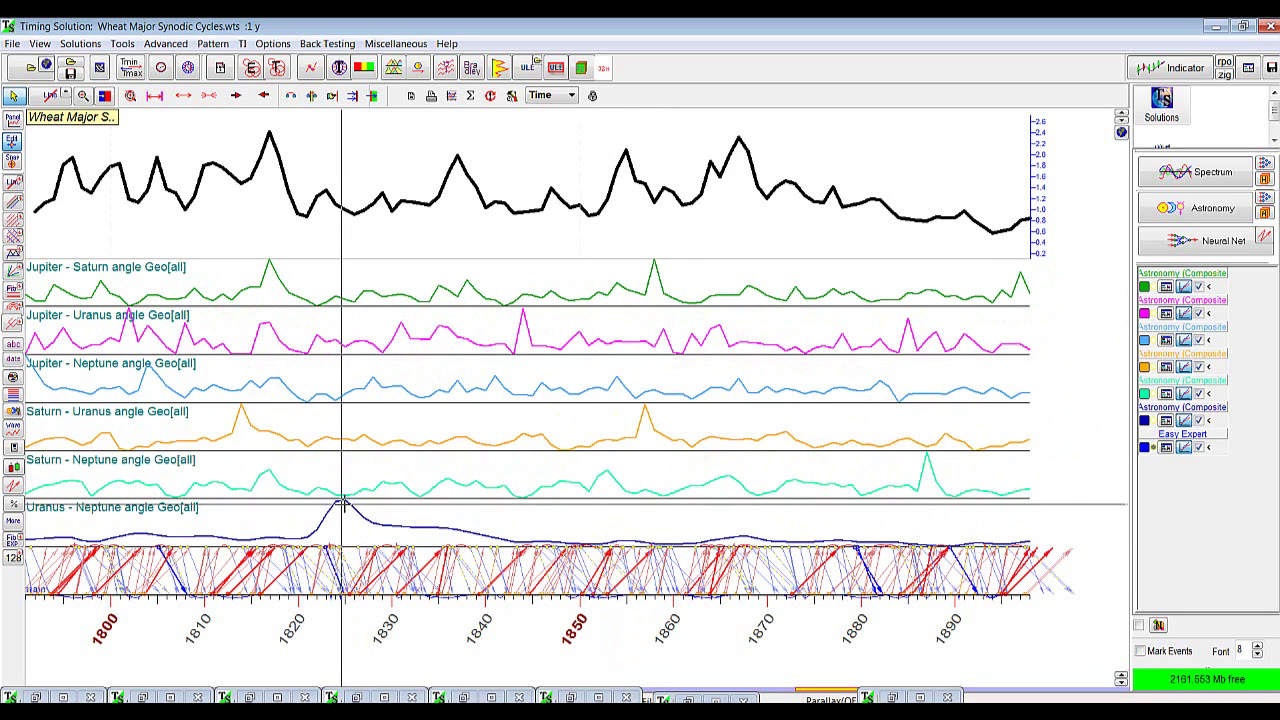
pyautogui.click(248, 95)
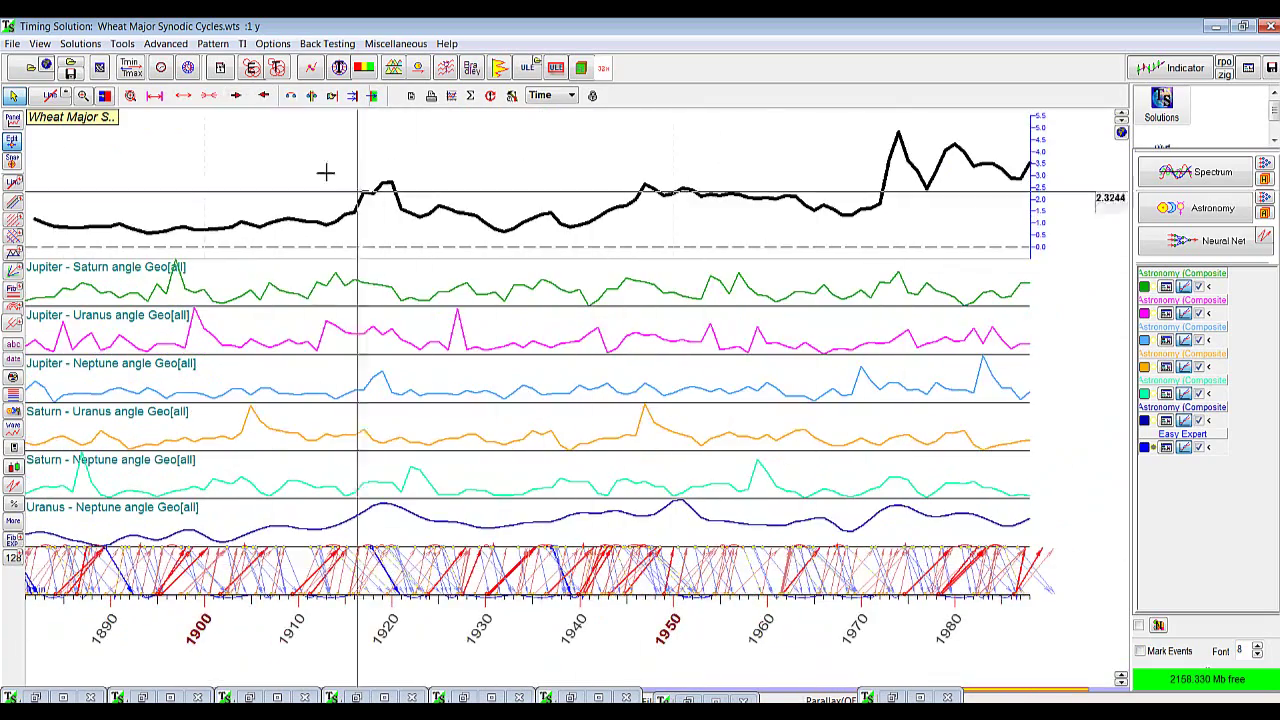
# Step: Scroll to the latest years, zoom into the 1992–1998 price jump, then zoom out to 1965–2015
pyautogui.click(236, 96)
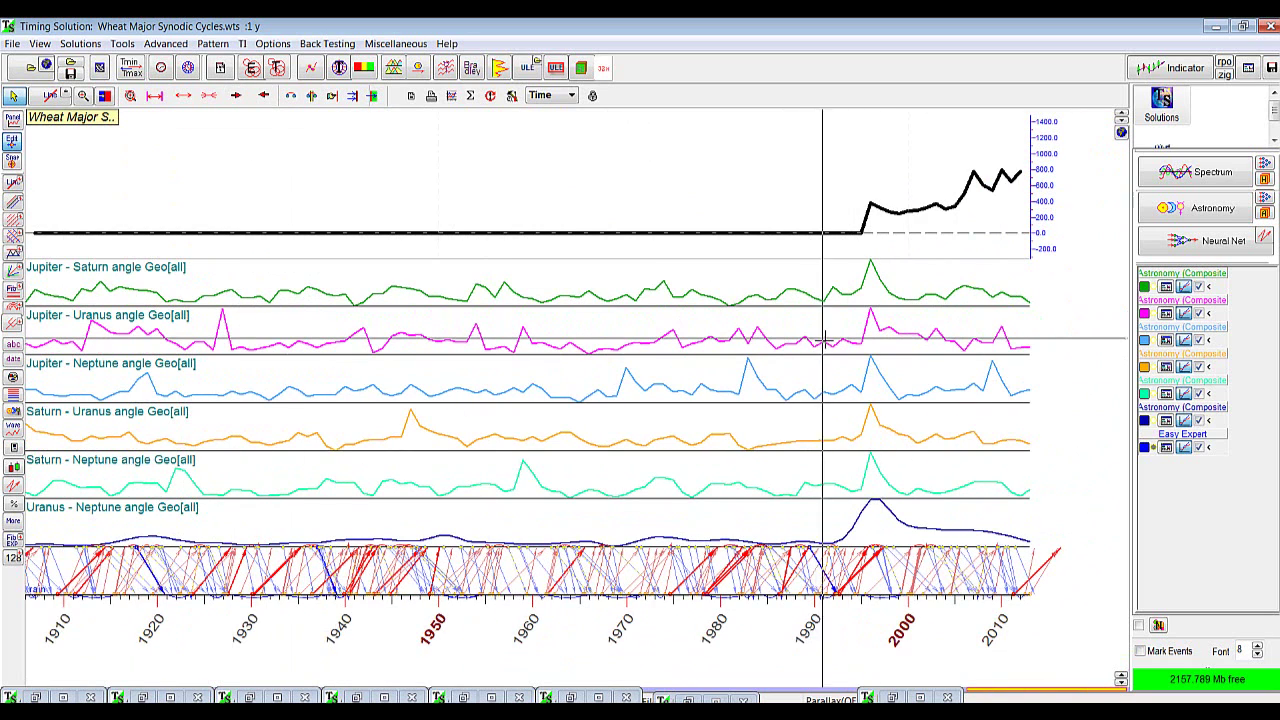
pyautogui.moveTo(893, 592); pyautogui.dragTo(894, 593)
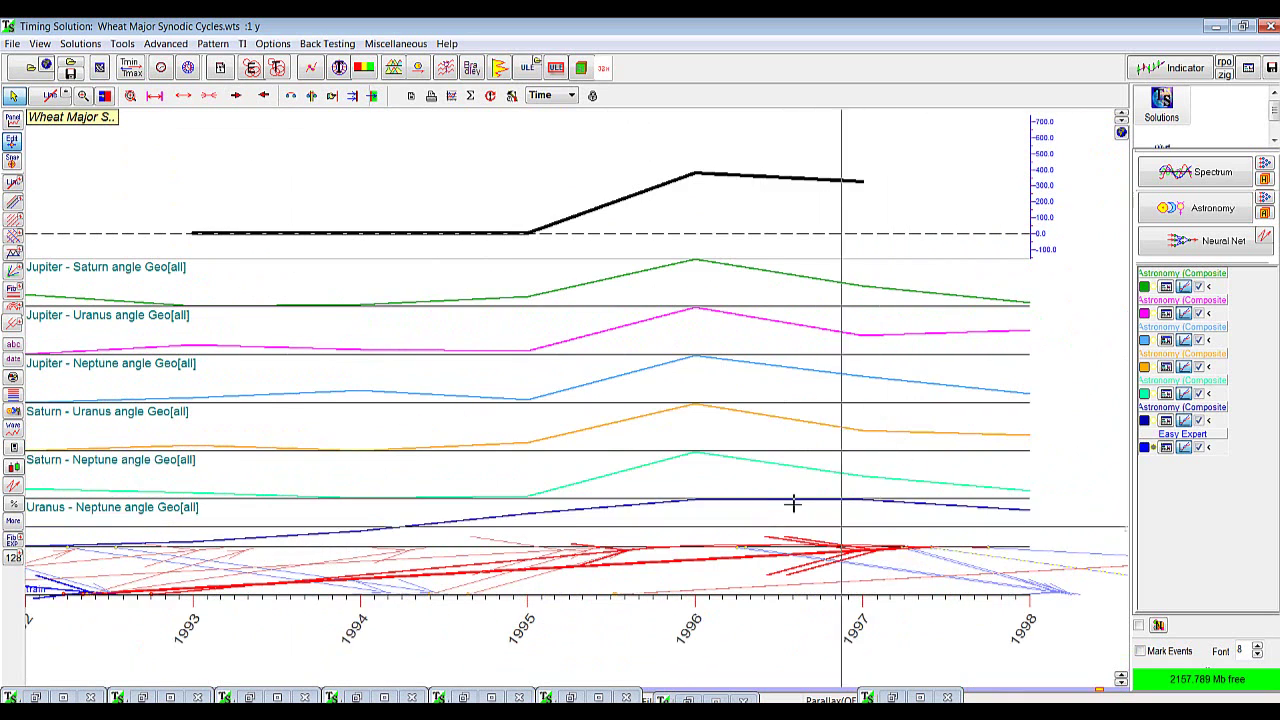
pyautogui.click(184, 95)
pyautogui.click(186, 95)
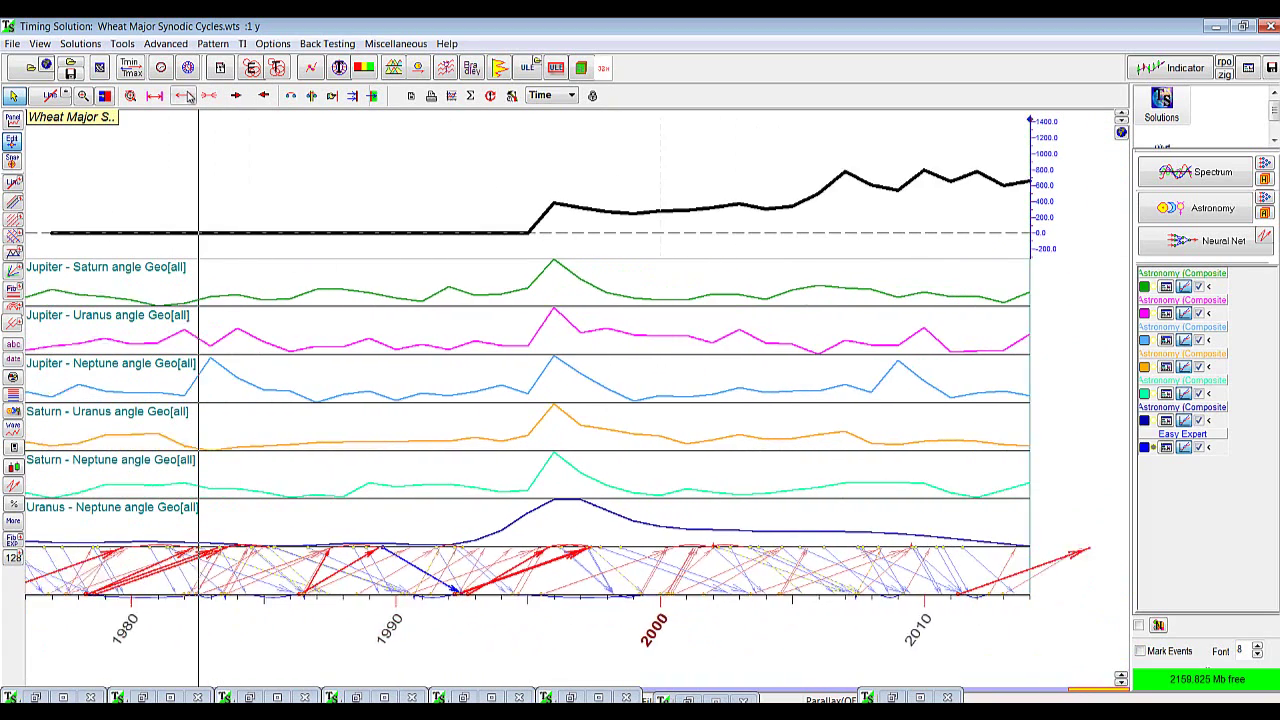
pyautogui.click(186, 95)
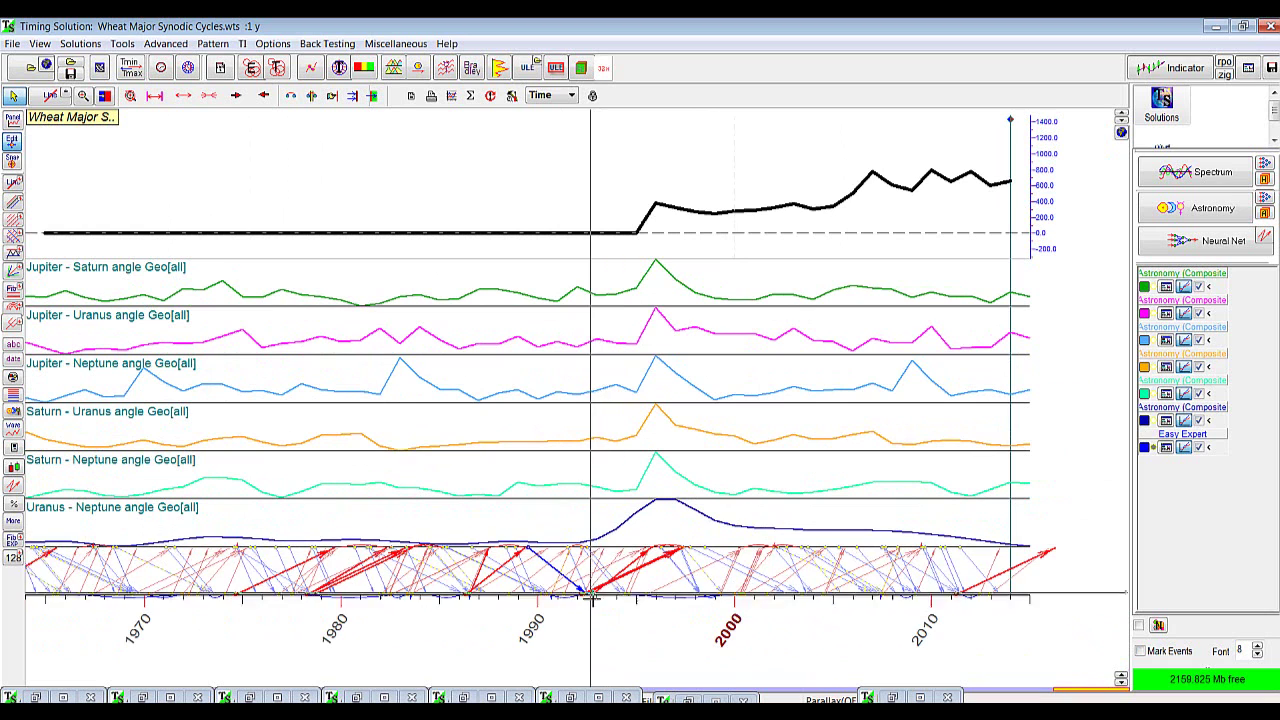